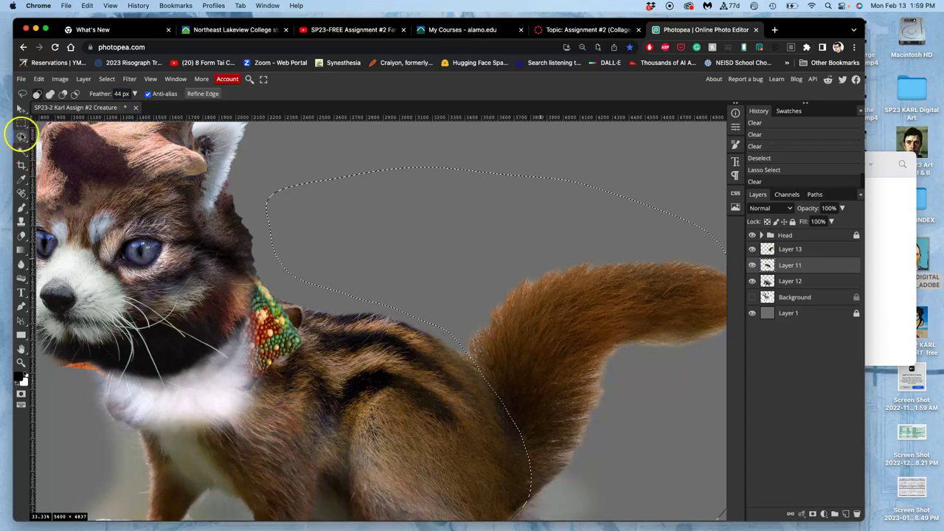
Undo the last clear on Layer 11 to bring back the chipmunk's original tail and its lasso selection
click(21, 136)
click(410, 218)
click(337, 213)
scroll(338, 212, left, 5)
scroll(338, 213, up, 2)
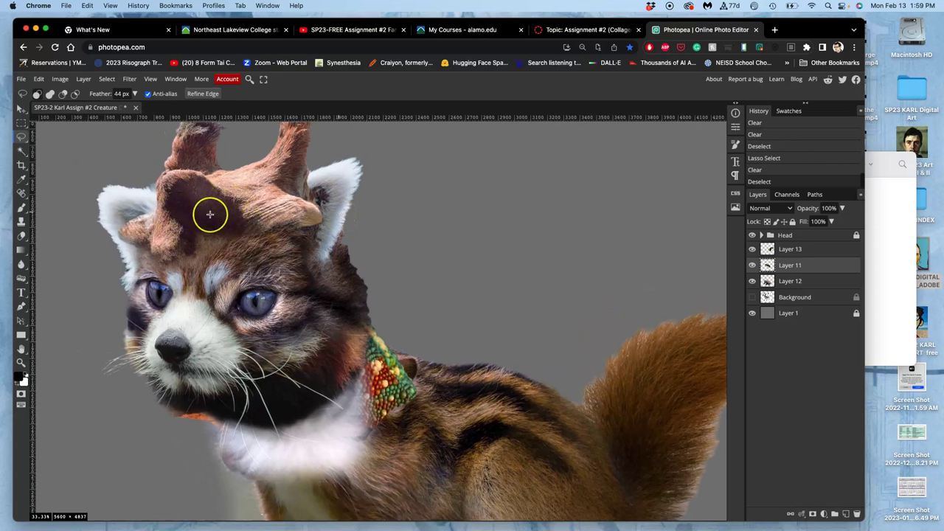
key(super+z)
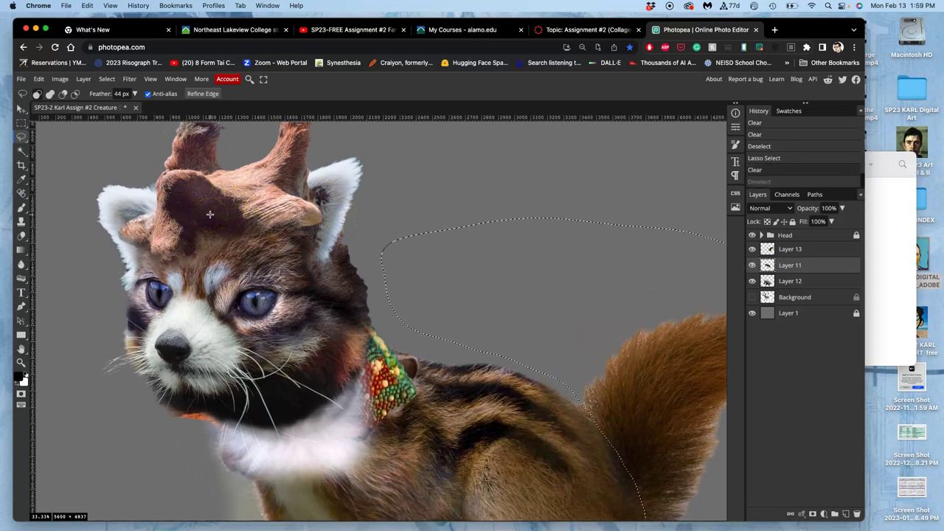
key(super+z)
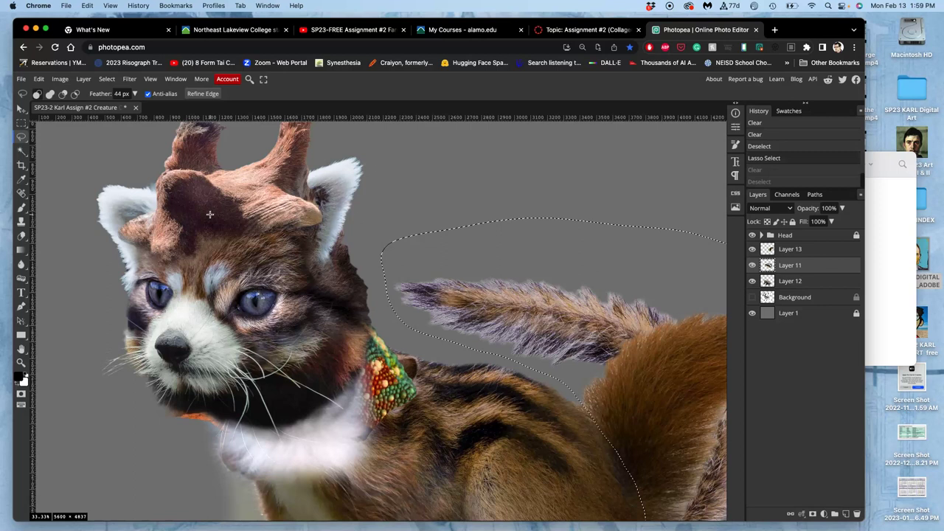
scroll(209, 214, down, 4)
scroll(210, 214, right, 4)
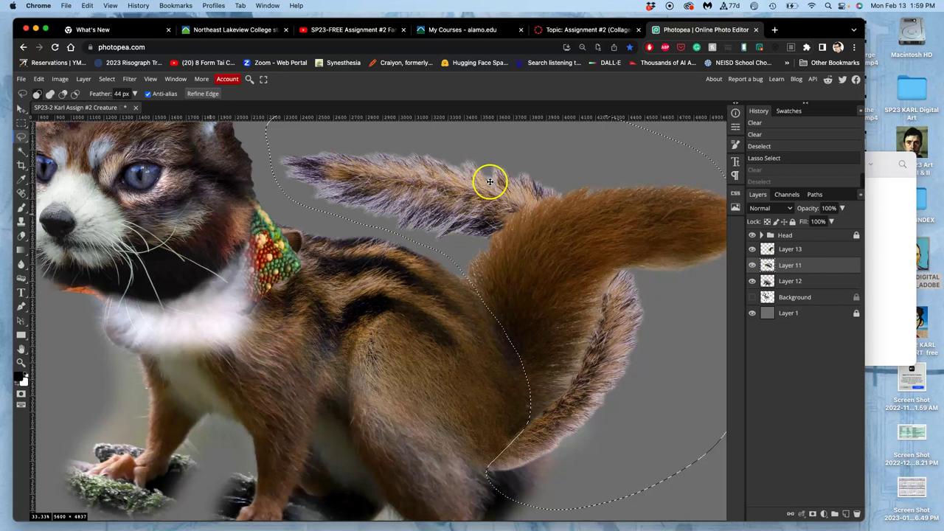
Lasso the chipmunk's original tail on Layer 11 with a 4 px feather, delete it and deselect
click(121, 94)
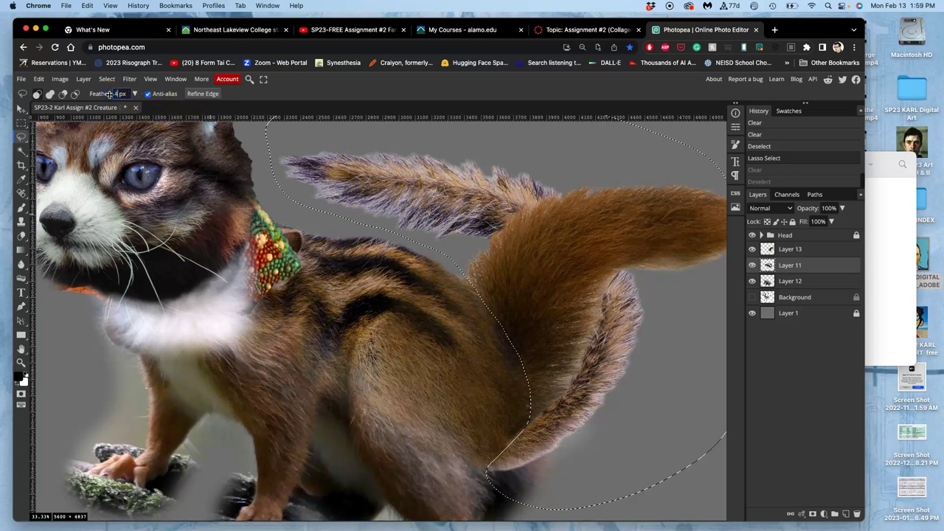
click(269, 211)
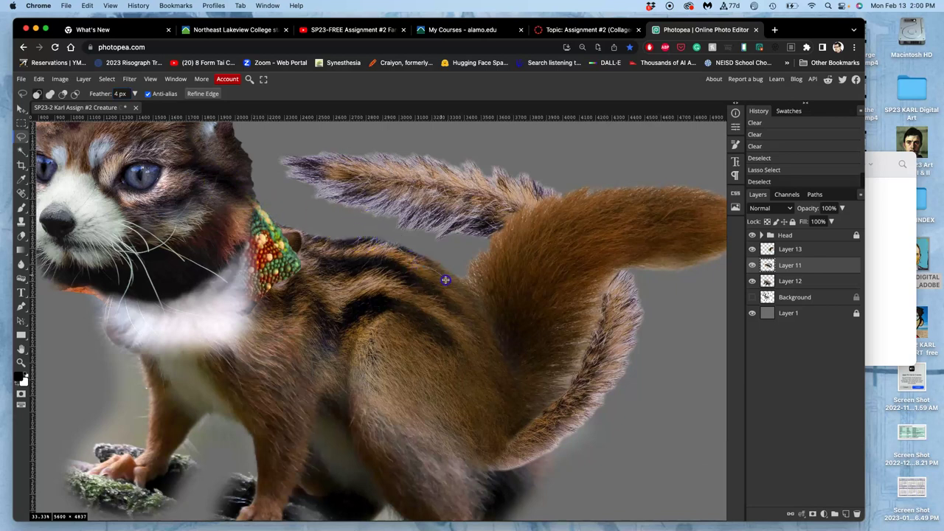
drag(489, 367, 488, 325)
click(461, 299)
mouse_move(498, 489)
mouse_down()
mouse_move(622, 425)
mouse_move(618, 408)
mouse_move(659, 355)
mouse_move(690, 185)
mouse_move(559, 136)
mouse_move(411, 143)
mouse_move(334, 123)
mouse_move(300, 130)
mouse_move(268, 161)
mouse_up()
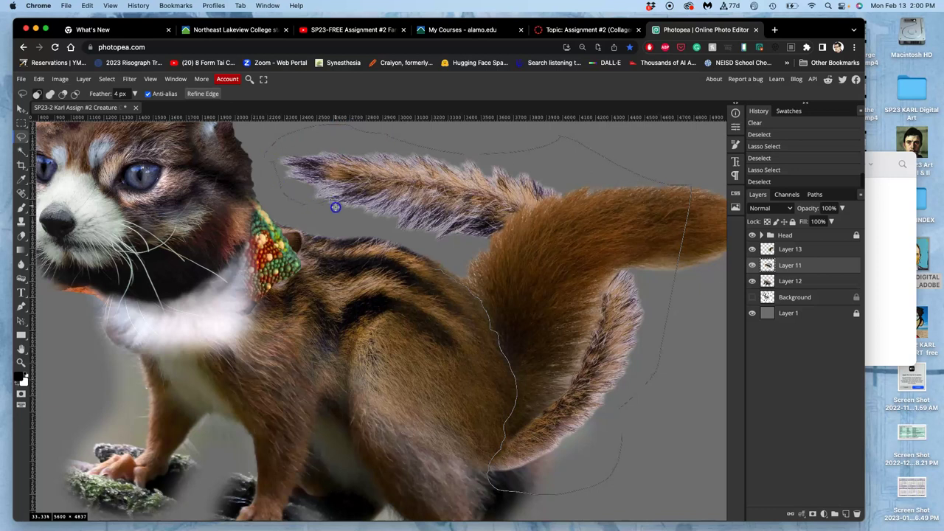
drag(313, 209, 383, 231)
drag(436, 265, 436, 266)
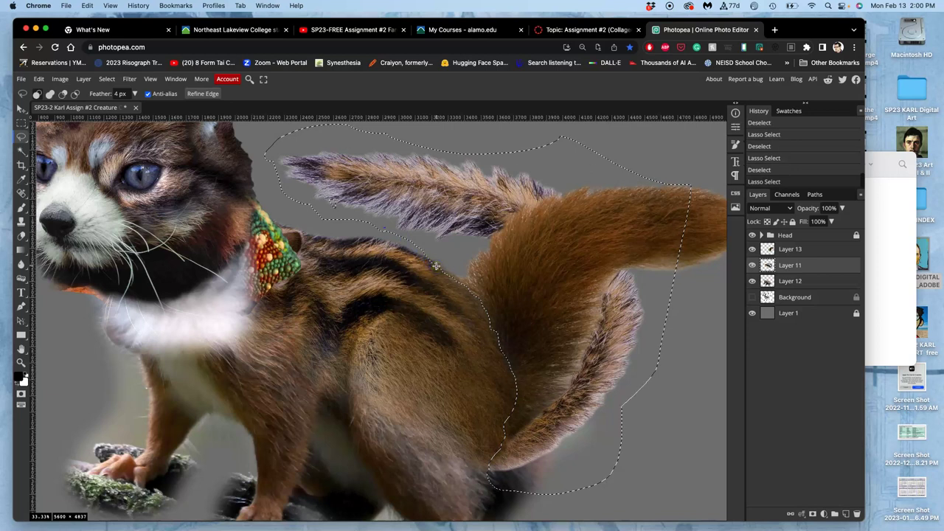
key(Delete)
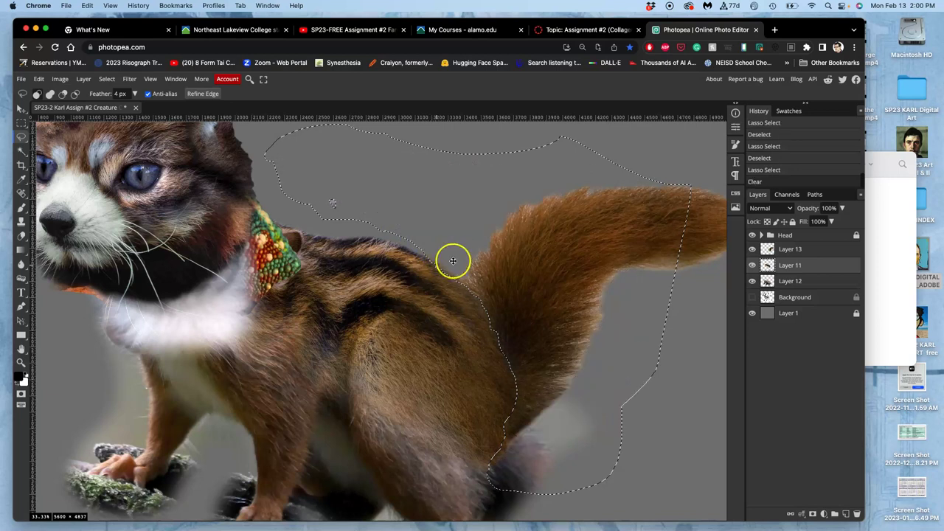
key(Delete)
key(ctrl+d)
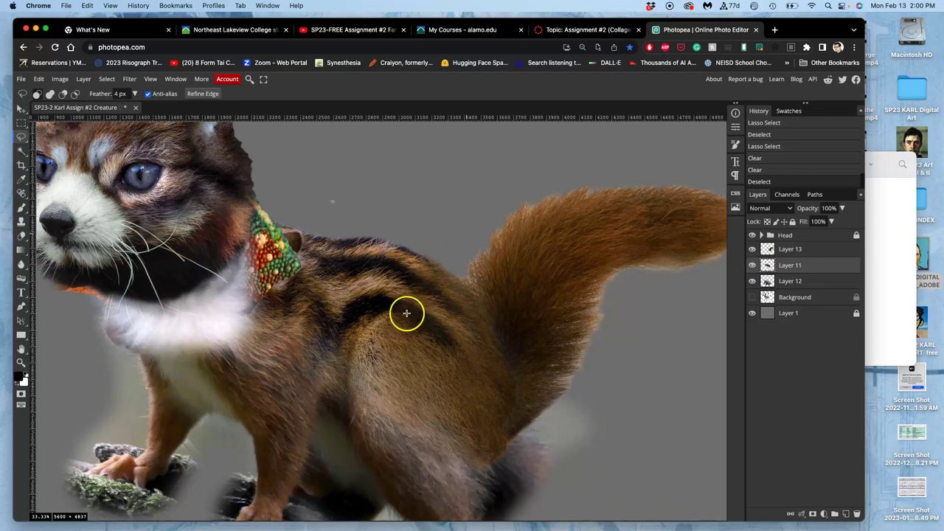
Toggle Layer 12's visibility to compare the striped back with and without the legs beneath it
scroll(413, 308, down, 3)
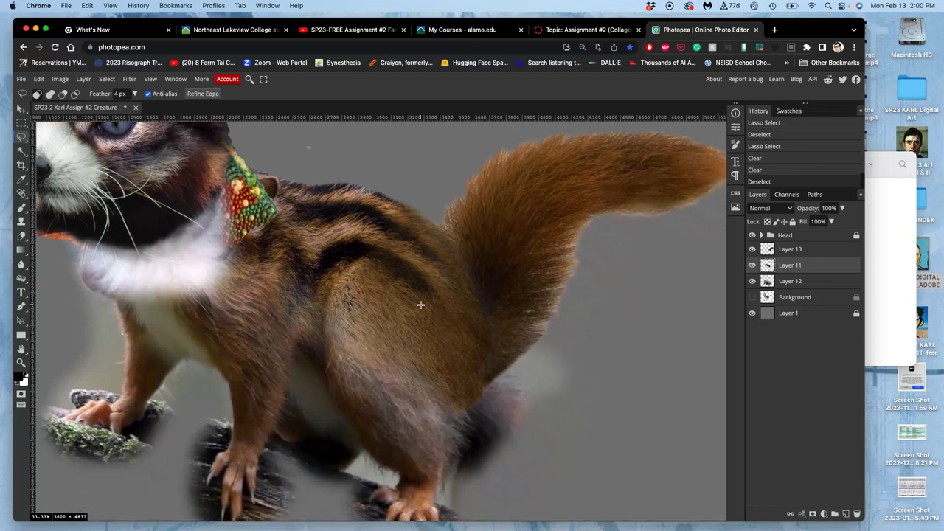
scroll(420, 305, left, 3)
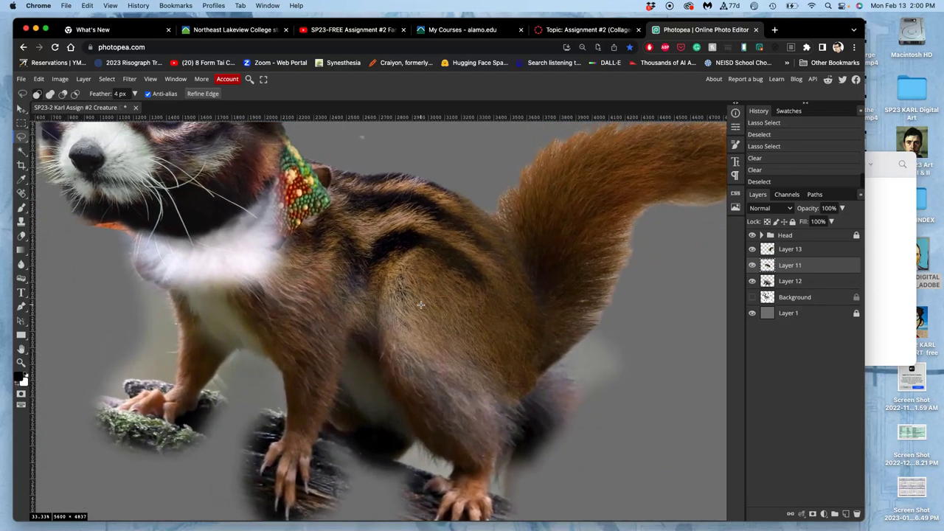
click(752, 280)
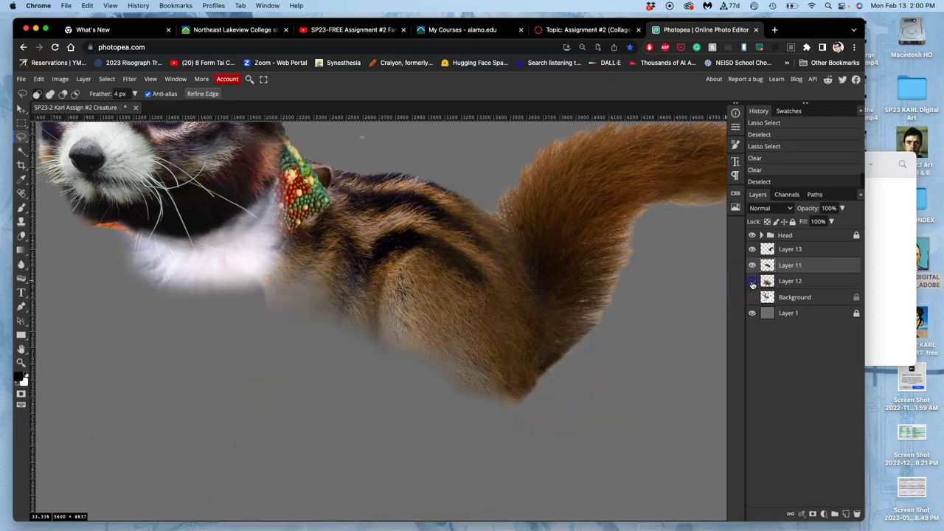
click(752, 283)
click(753, 283)
scroll(539, 382, up, 3)
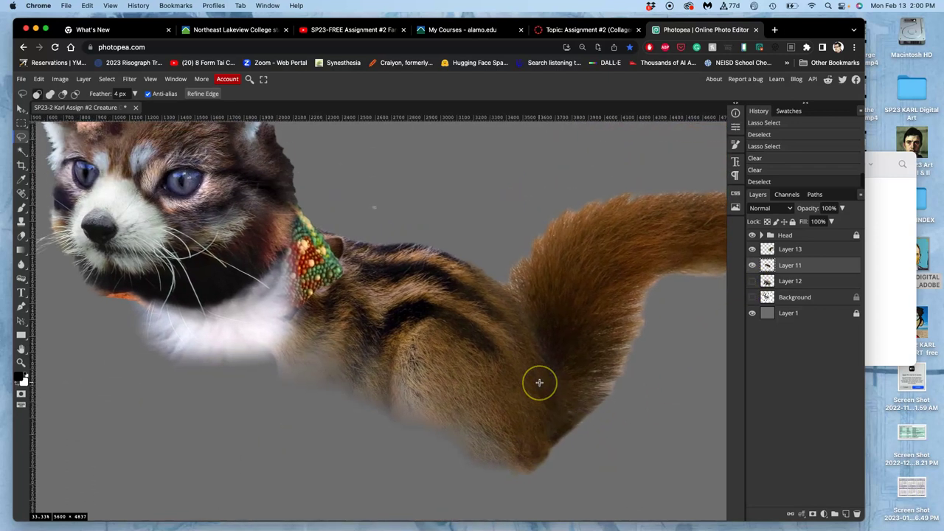
scroll(538, 382, down, 1)
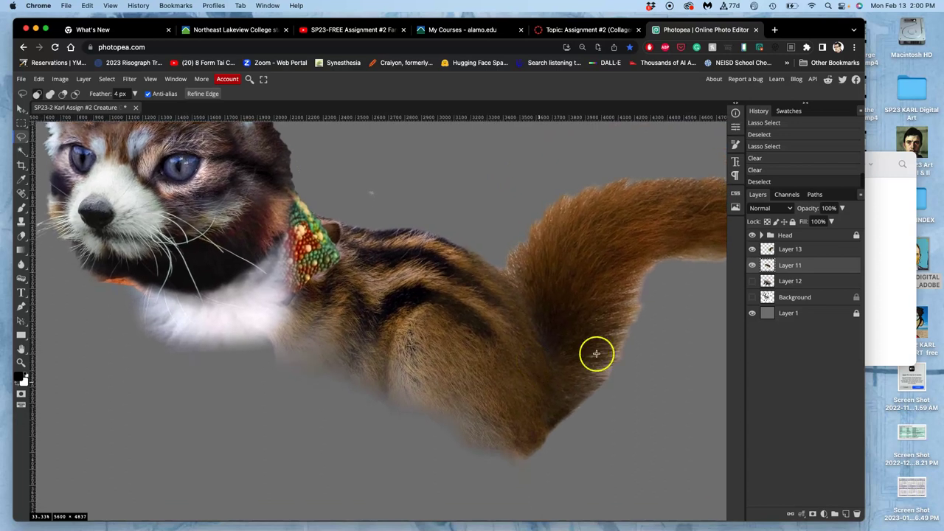
click(752, 282)
Lasso the blurred leftover background behind the hind leg and below the tail, delete it from Layer 12 and deselect
scroll(604, 394, down, 3)
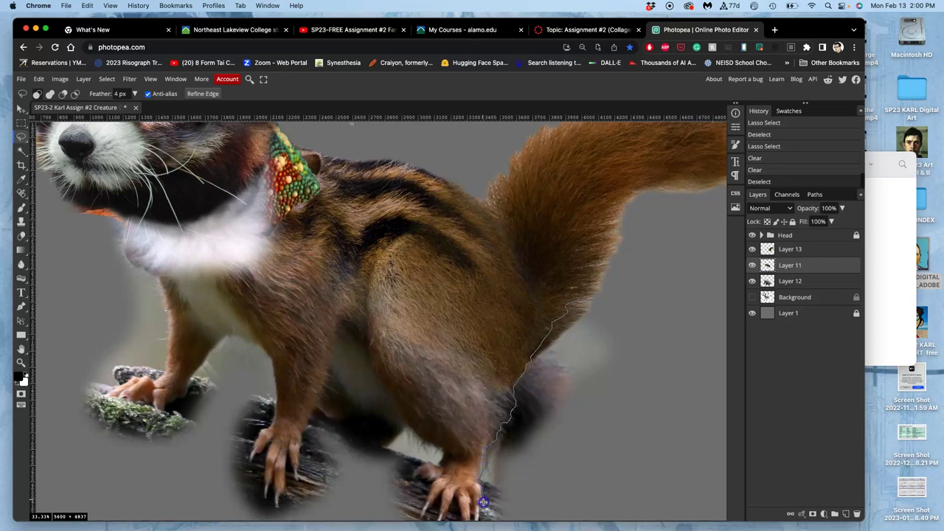
drag(538, 506, 604, 399)
drag(620, 311, 620, 310)
key(BackSpace)
key(BackSpace)
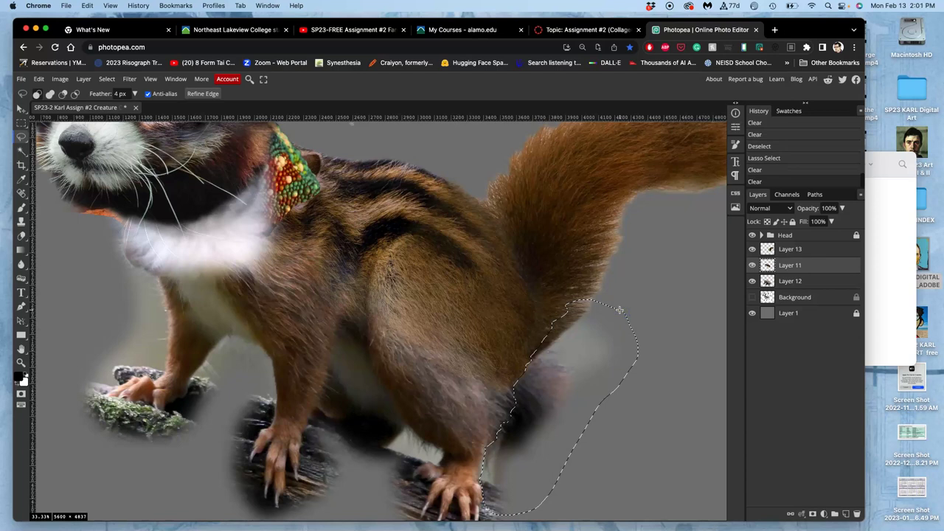
key(ctrl+z)
click(789, 280)
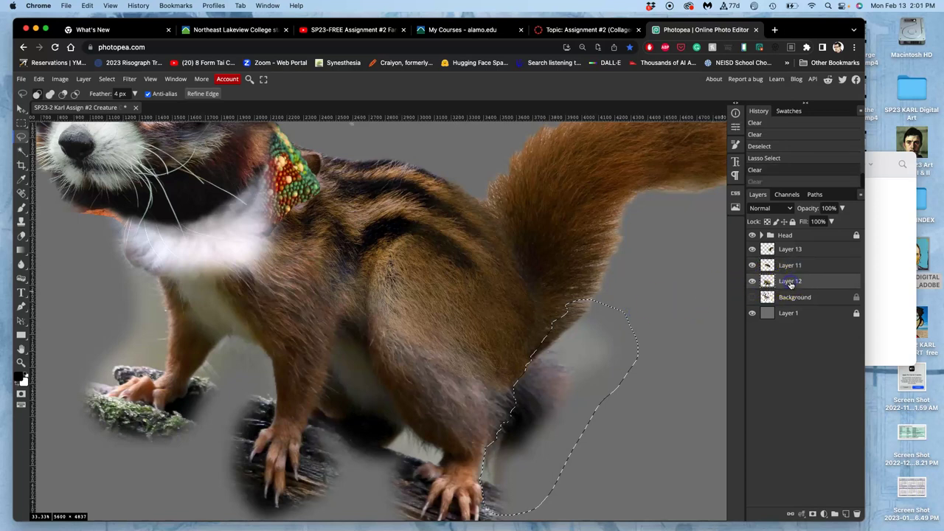
key(BackSpace)
click(700, 263)
Examine the creature from its feet to its head, including the whole composition at 16.67% zoom
scroll(619, 293, down, 2)
scroll(618, 293, left, 5)
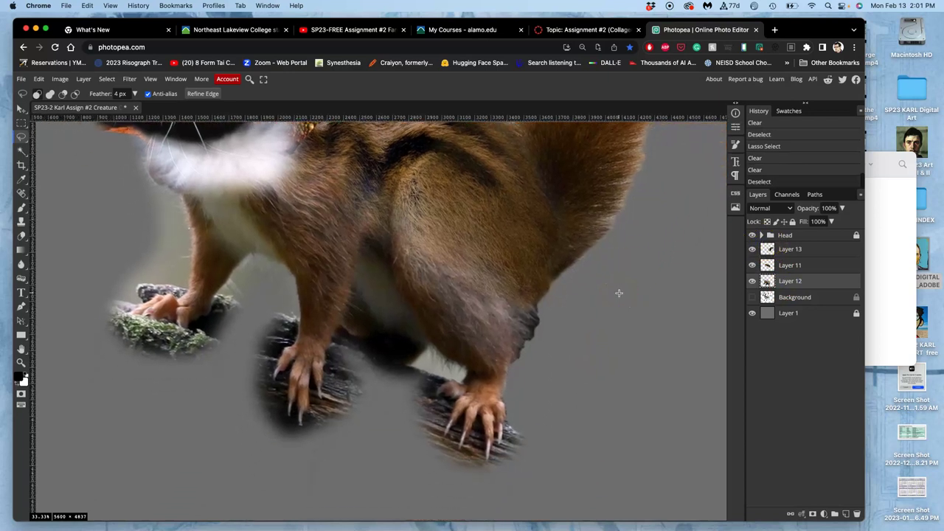
scroll(619, 292, up, 5)
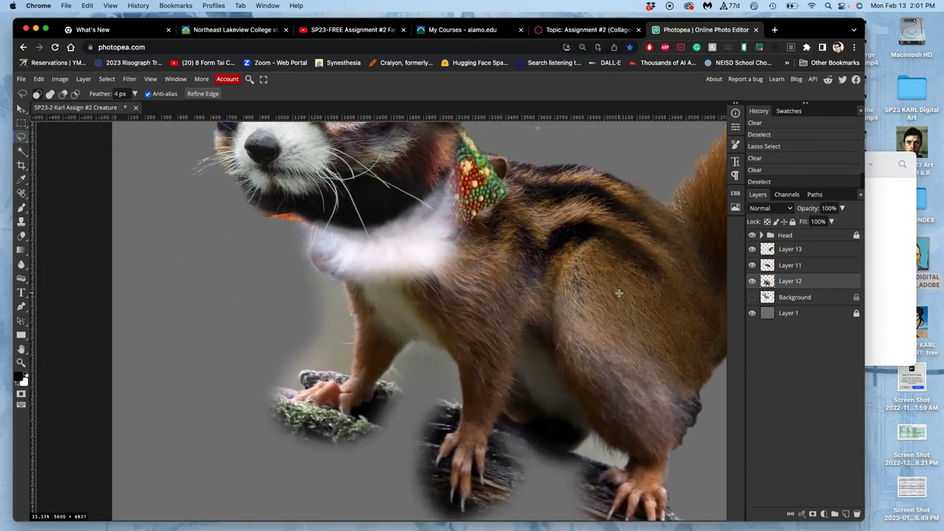
scroll(619, 292, right, 3)
scroll(618, 293, up, 2)
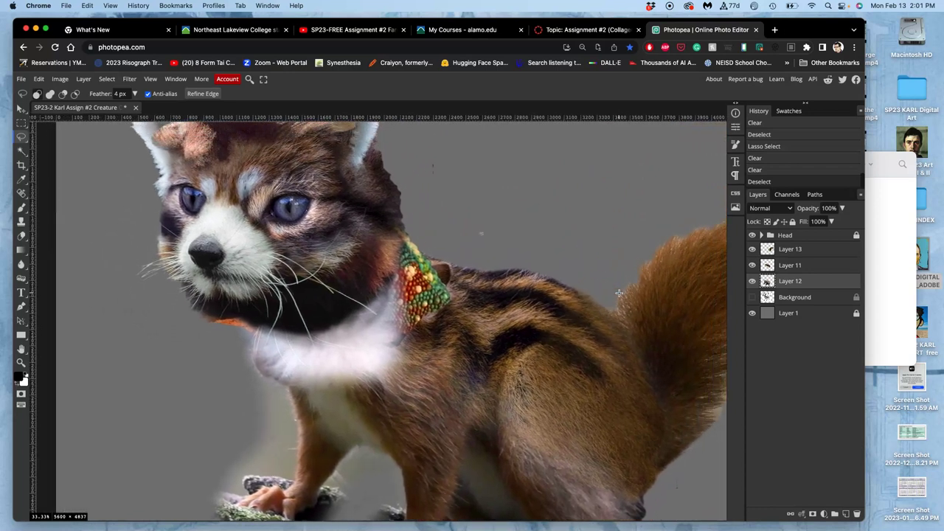
scroll(619, 292, down, 2)
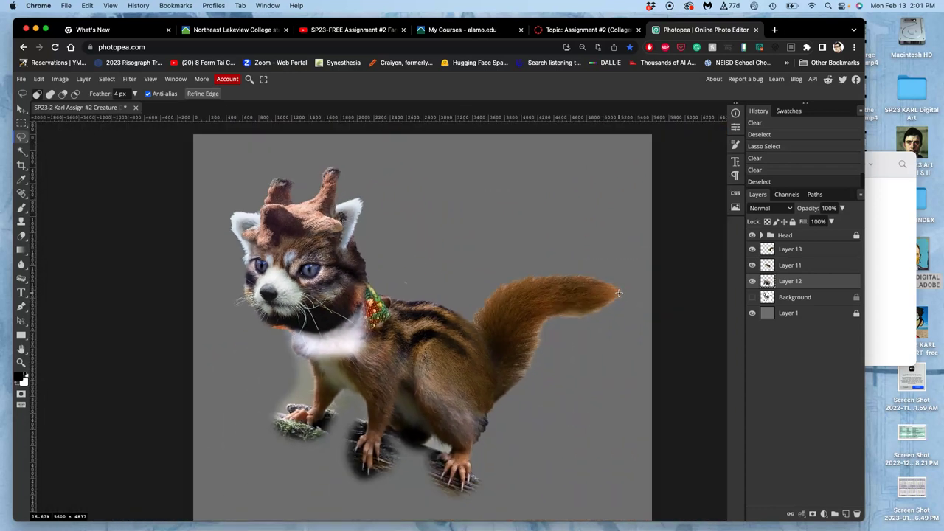
scroll(618, 292, right, 1)
scroll(619, 293, down, 1)
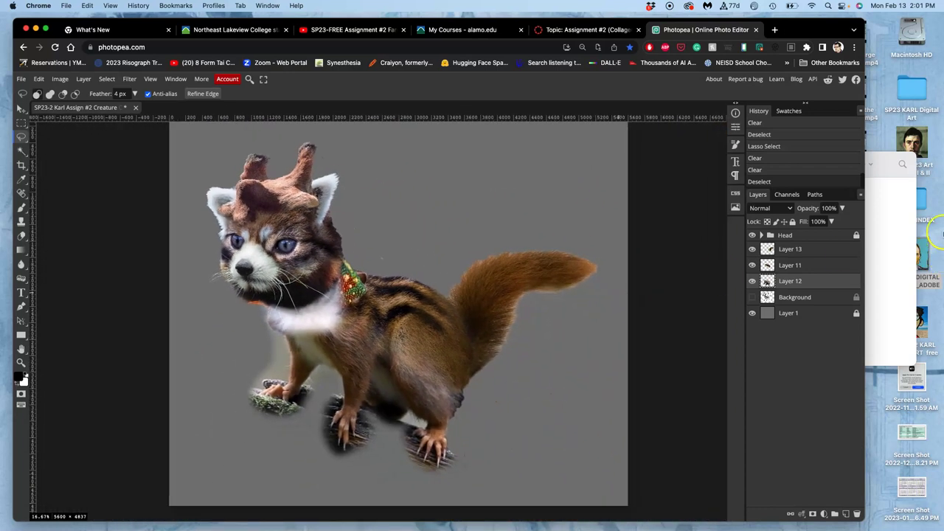
Switch to the references folder in Finder and preview the image front paw and forearms.jpg
click(897, 239)
click(864, 257)
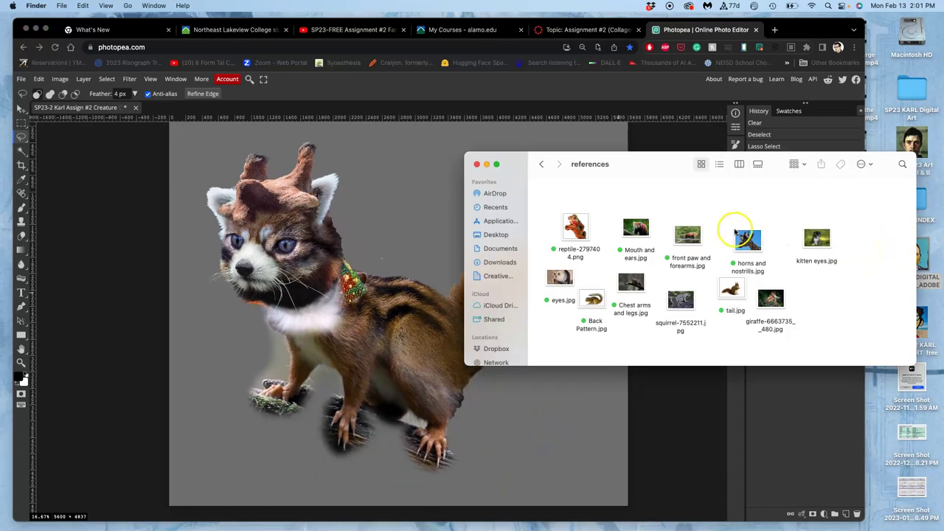
double_click(688, 241)
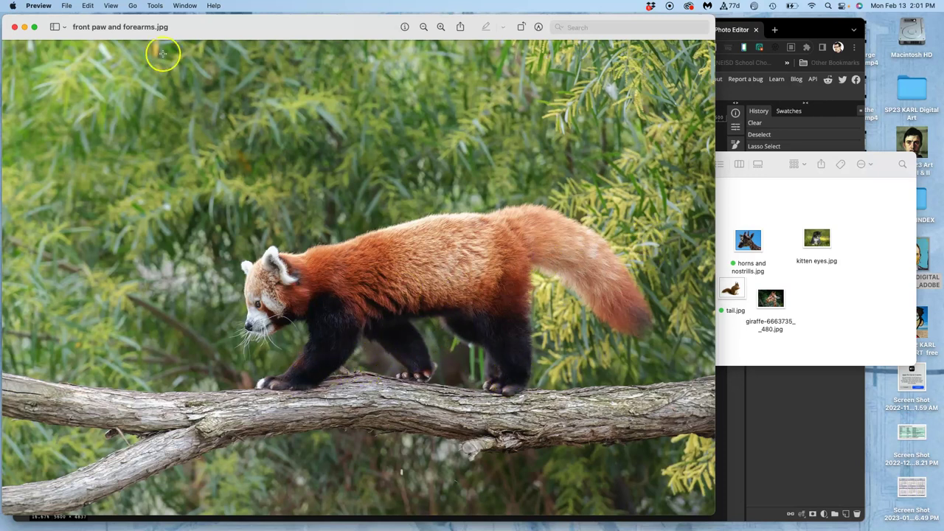
click(14, 27)
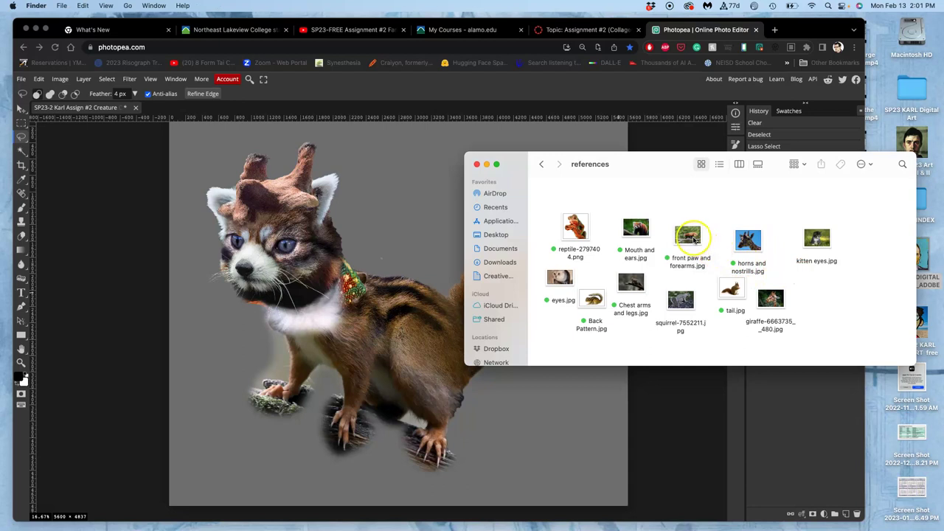
Place front paw and forearms.jpg into the Photopea collage and move it up to about X 2862, Y 1078 px
click(693, 238)
drag(693, 238, 421, 385)
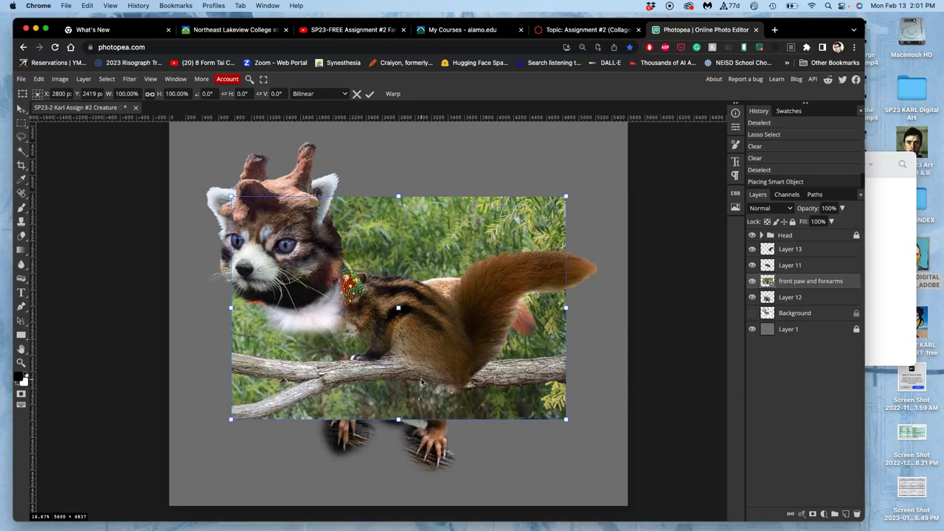
drag(460, 233, 462, 125)
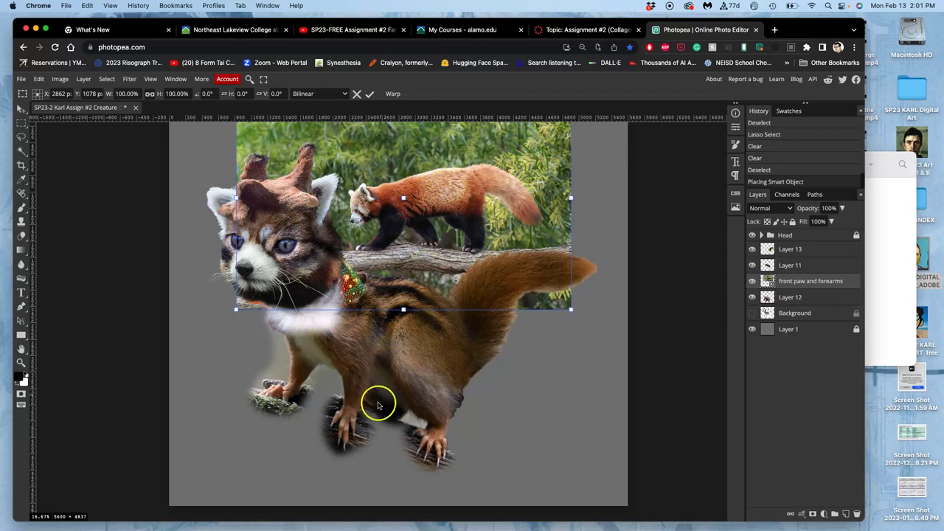
Move the front paw and forearms layer above Layer 13 and lower its opacity to 49%
scroll(382, 421, up, 5)
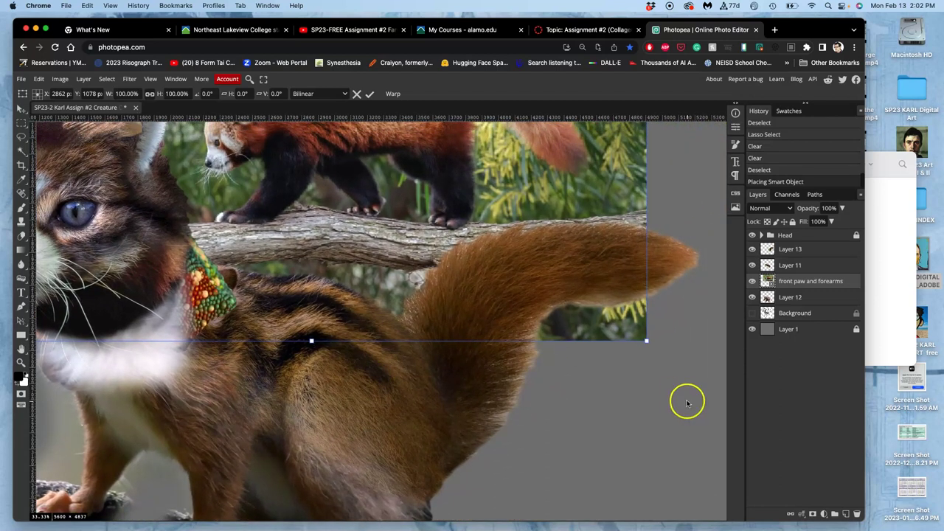
drag(797, 274, 832, 248)
click(832, 221)
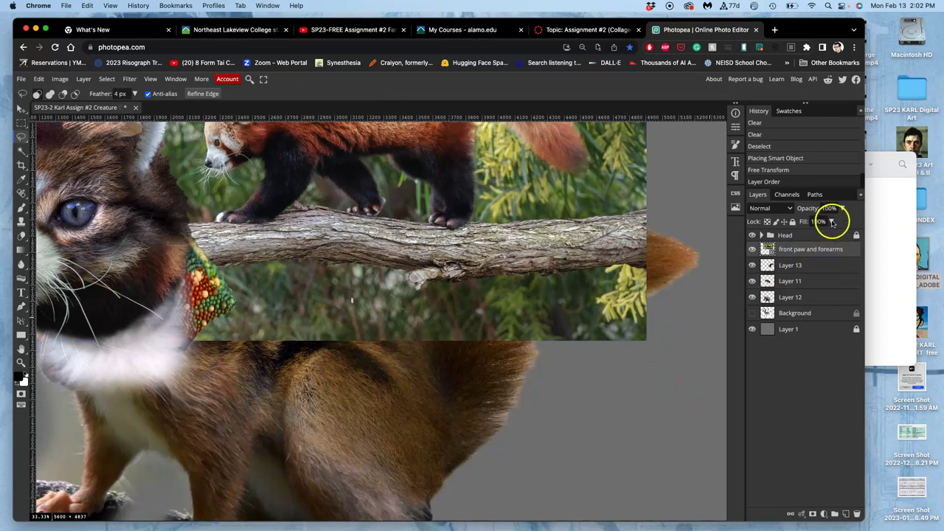
click(841, 208)
drag(826, 220, 820, 223)
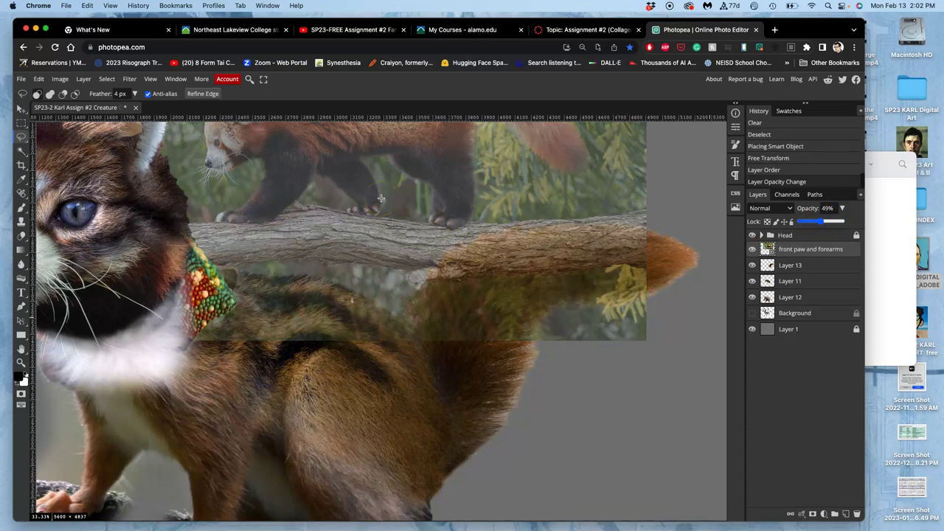
click(471, 92)
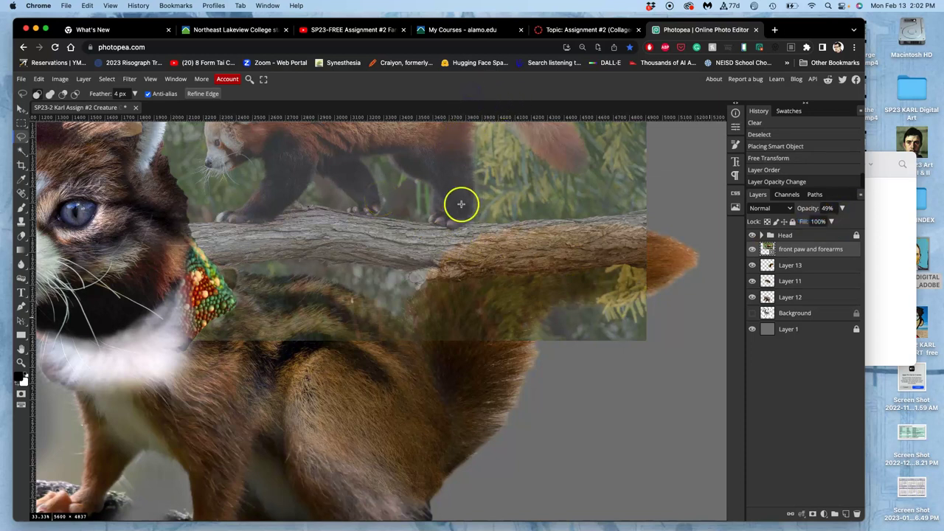
Enlarge the red panda photo to about 138.58%, rotate it 10° and move it over the creature's body at about X 2206, Y 3032 px
scroll(462, 190, down, 3)
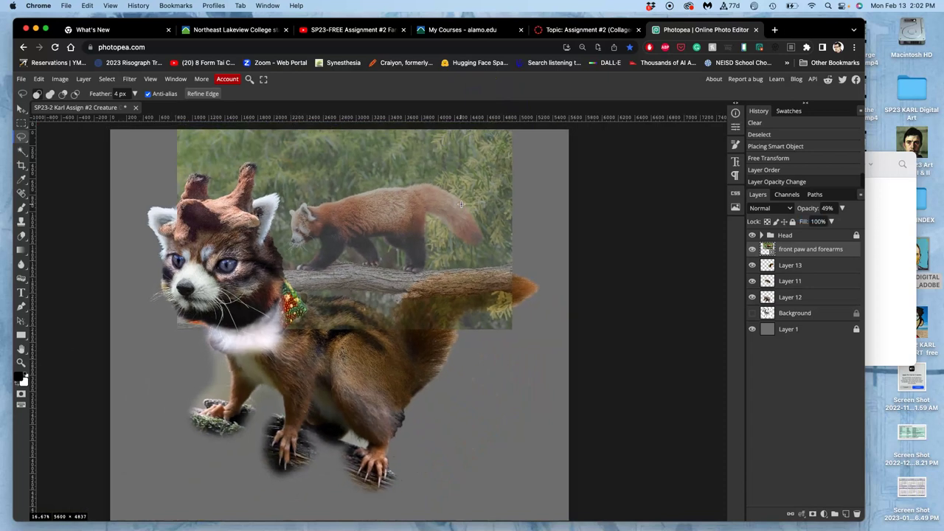
key(ctrl+alt+t)
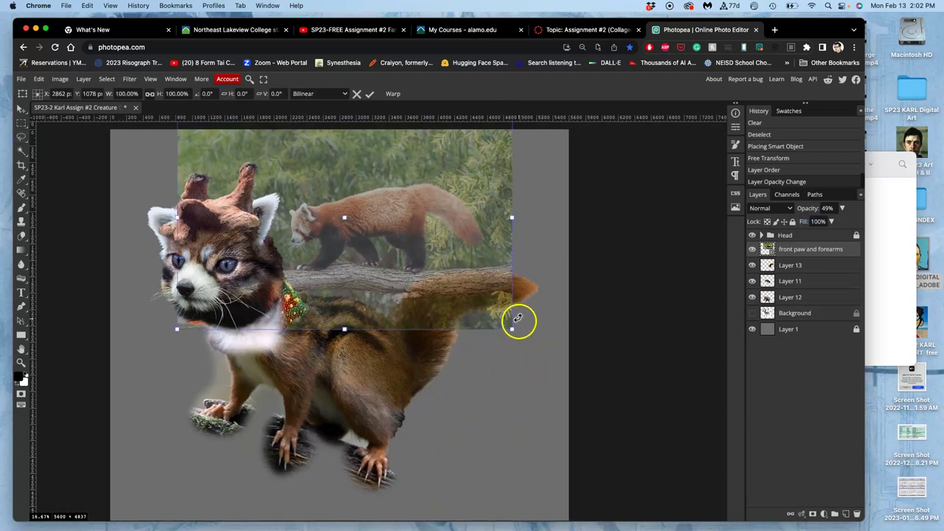
drag(512, 328, 657, 421)
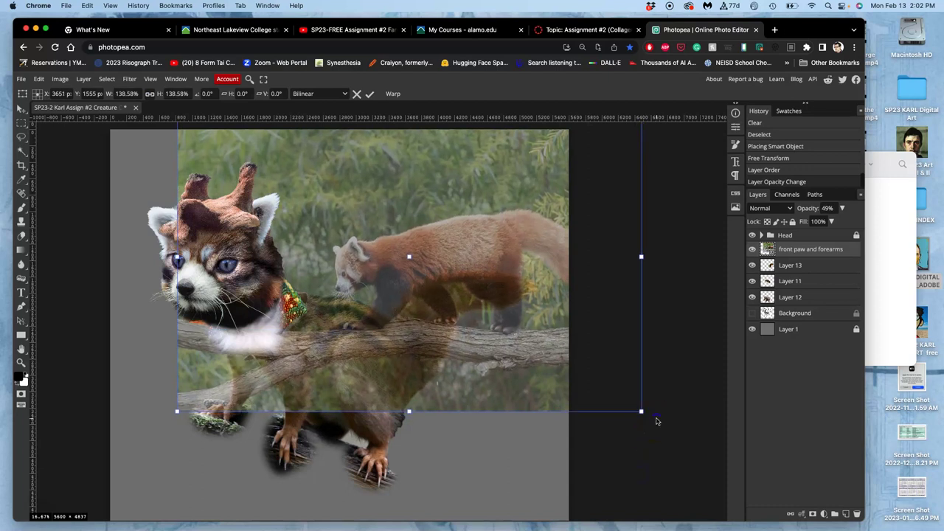
drag(563, 396, 445, 485)
scroll(445, 484, down, 3)
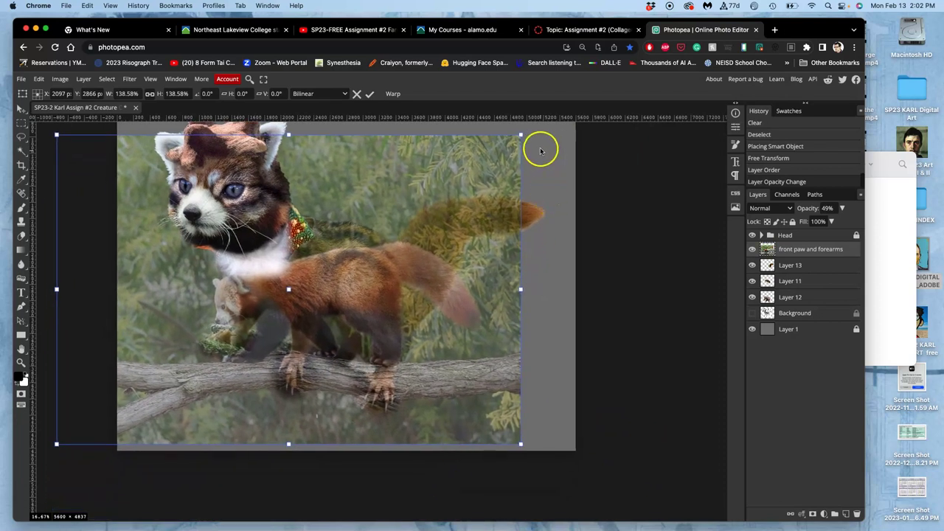
drag(539, 140, 567, 198)
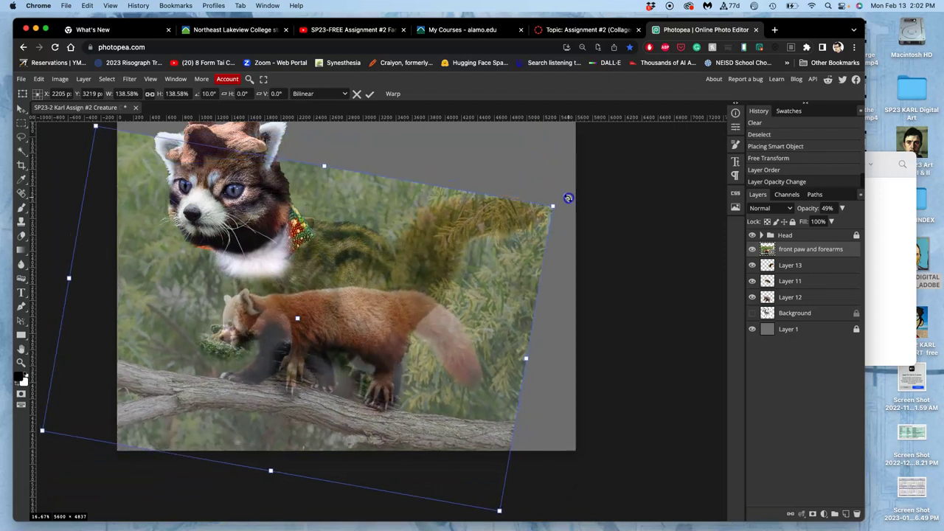
drag(336, 315, 336, 300)
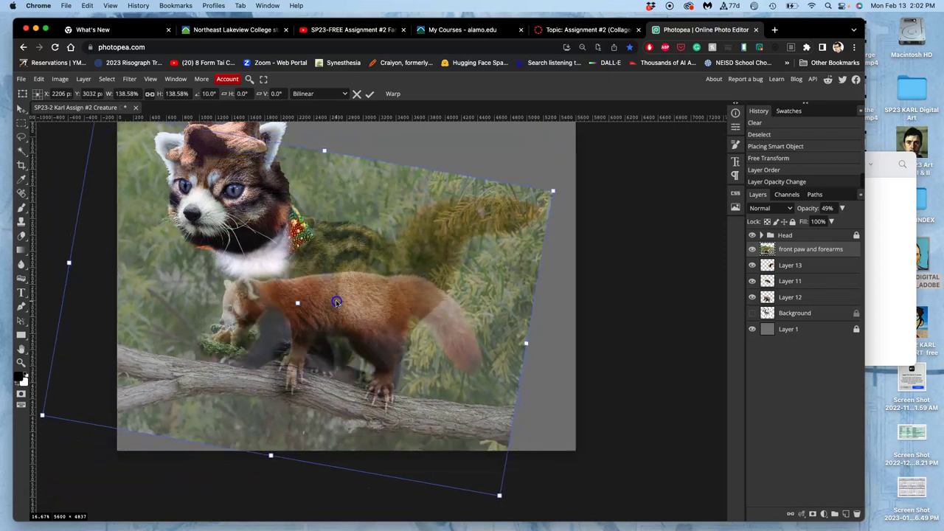
Scale the red panda photo to about 155.79% and rotate it to 13.3°, positioned at about X 2235, Y 2798 px
drag(553, 194, 614, 163)
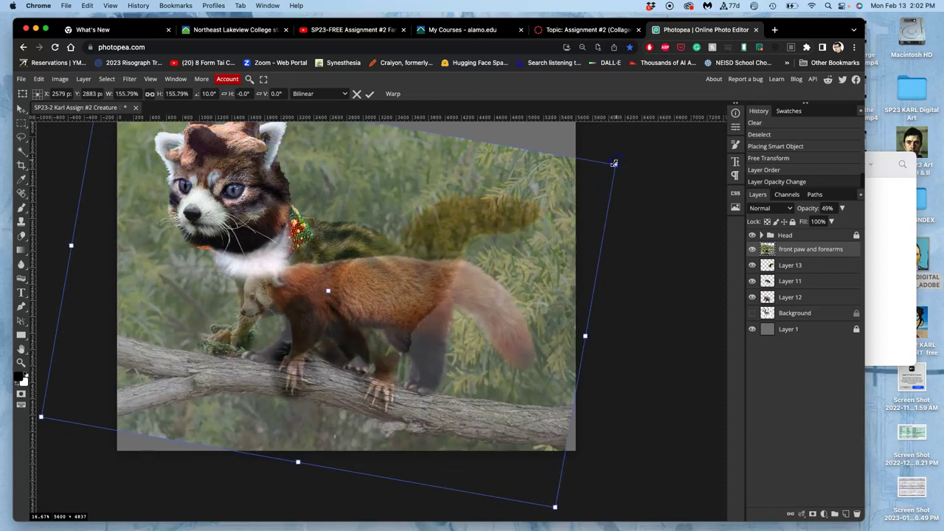
mouse_move(470, 298)
mouse_down()
mouse_move(447, 302)
mouse_move(459, 294)
mouse_up()
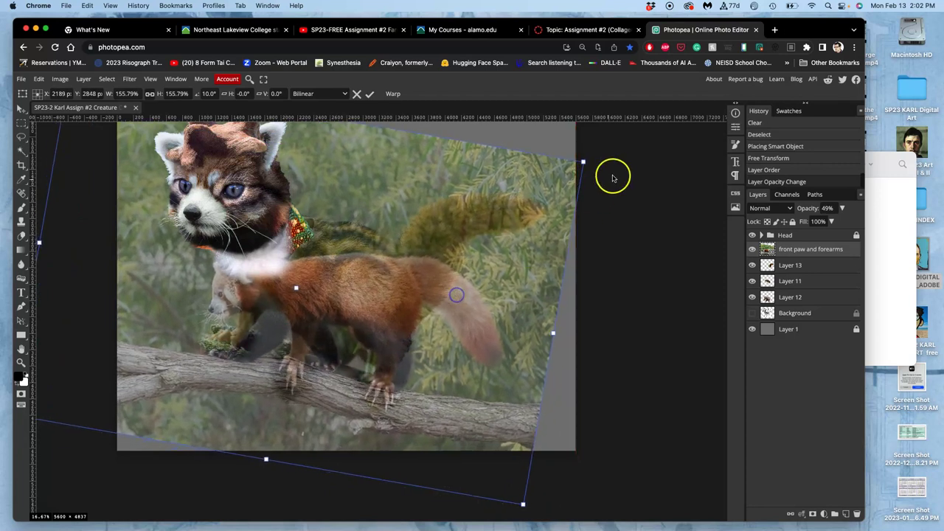
drag(595, 160, 594, 180)
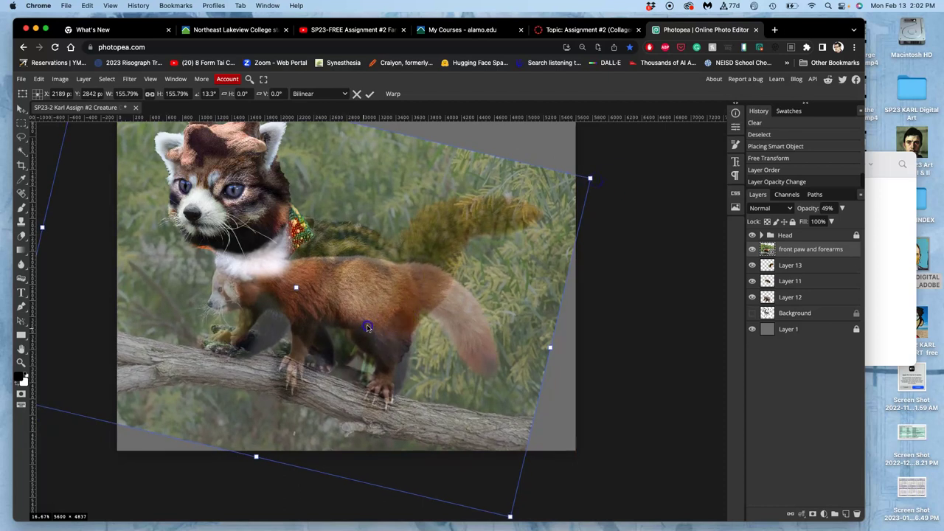
drag(365, 332, 368, 327)
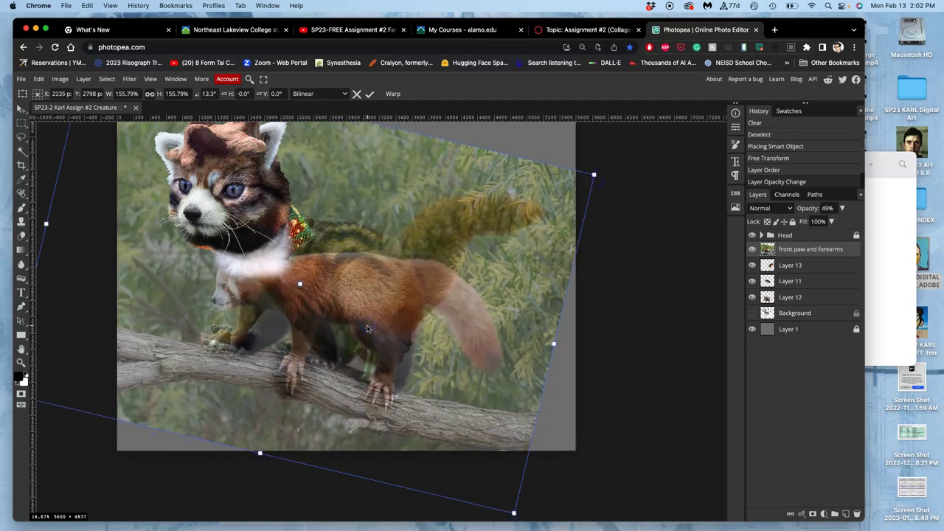
key(Return)
Restore the front paw and forearms layer's opacity to 100%
click(841, 209)
drag(822, 223, 859, 223)
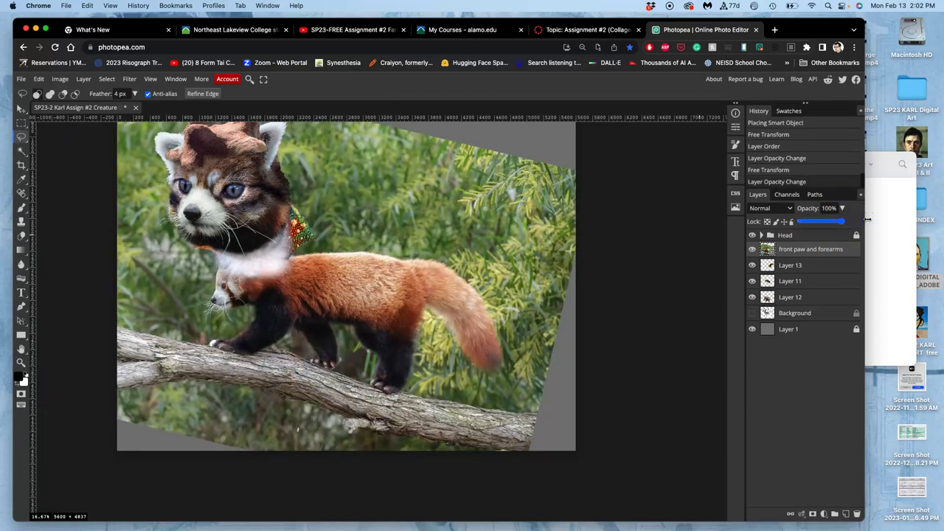
Copy the red panda's middle and rear lower legs to a new layer with a lasso selection, and delete the front paw and forearms layer
click(21, 140)
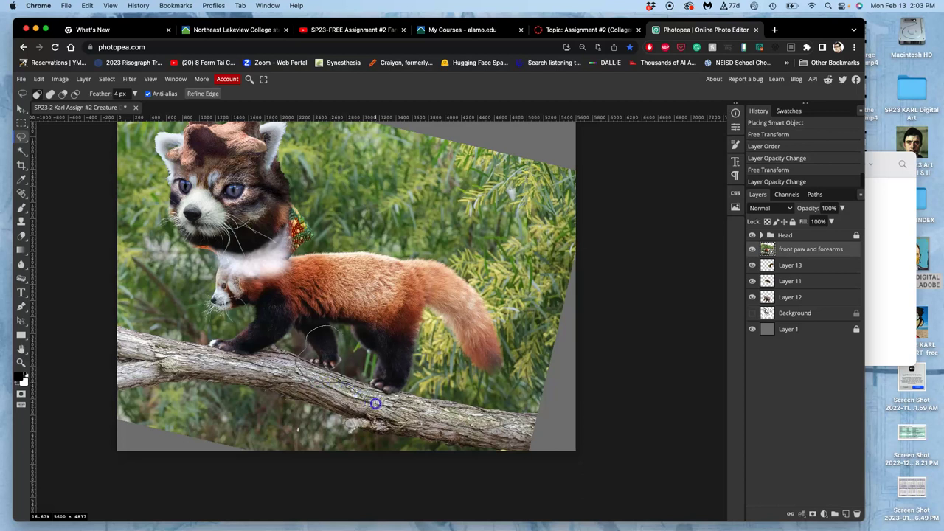
drag(352, 330, 352, 333)
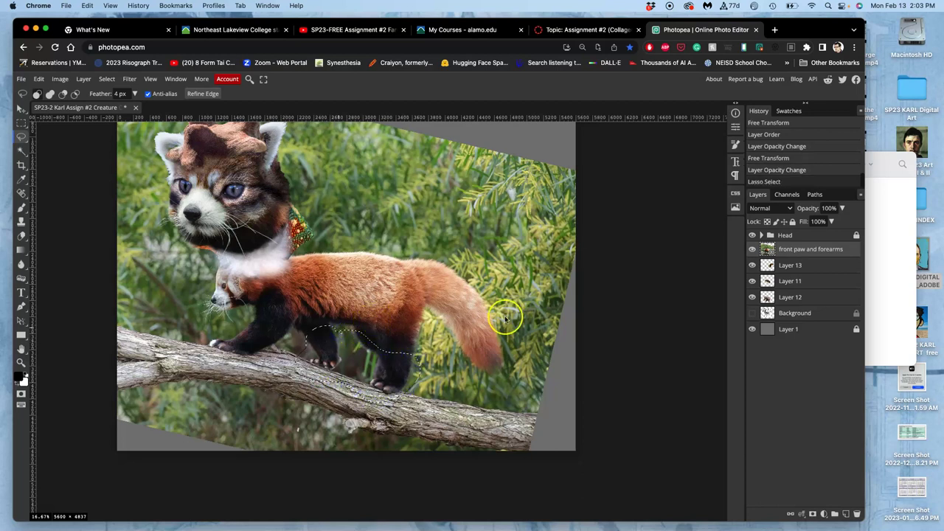
key(ctrl+j)
click(796, 265)
key(Delete)
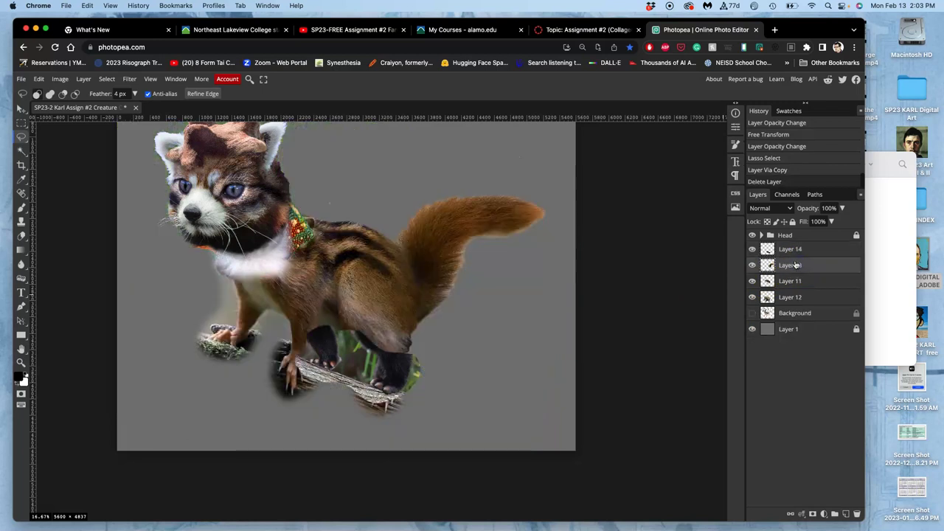
Lasso the red panda's rear leg, copy it from Layer 14 to its own layer and hide Layer 14
key(ctrl+plus)
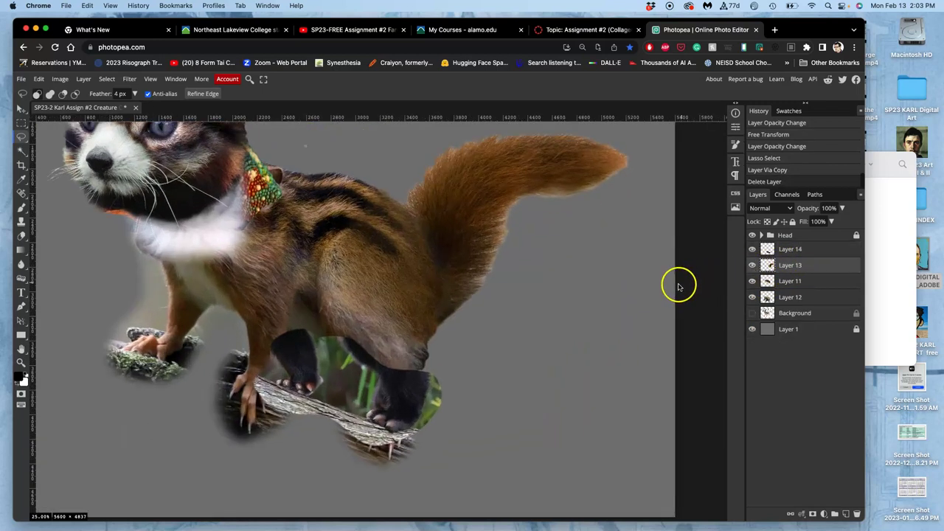
key(ctrl+plus)
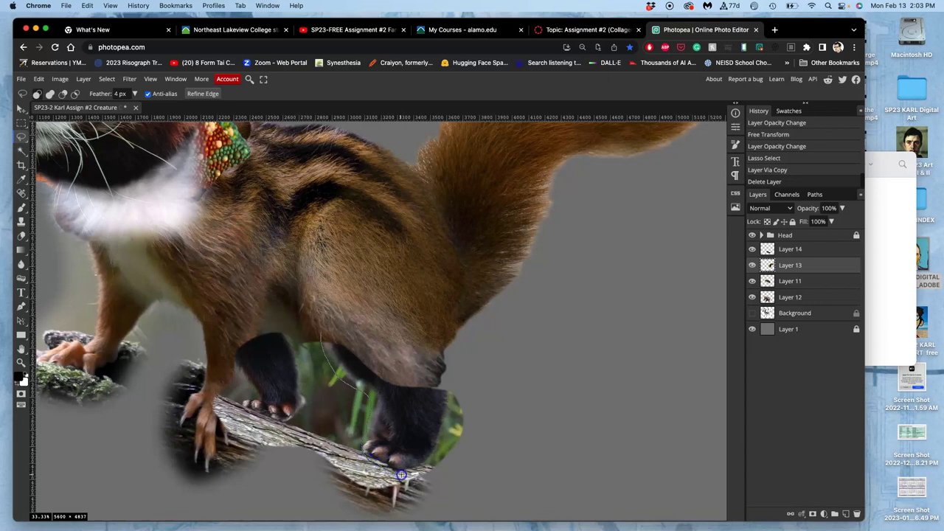
drag(400, 357, 398, 354)
key(ctrl+j)
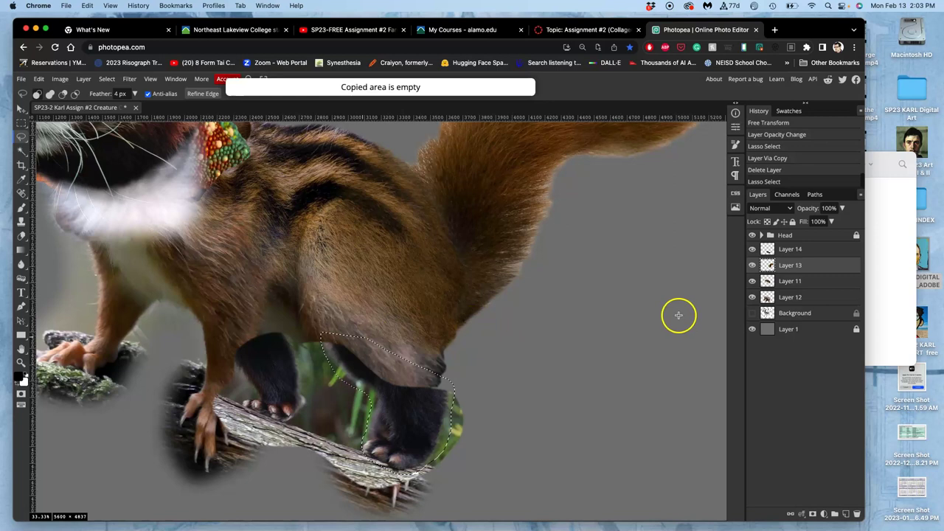
click(794, 251)
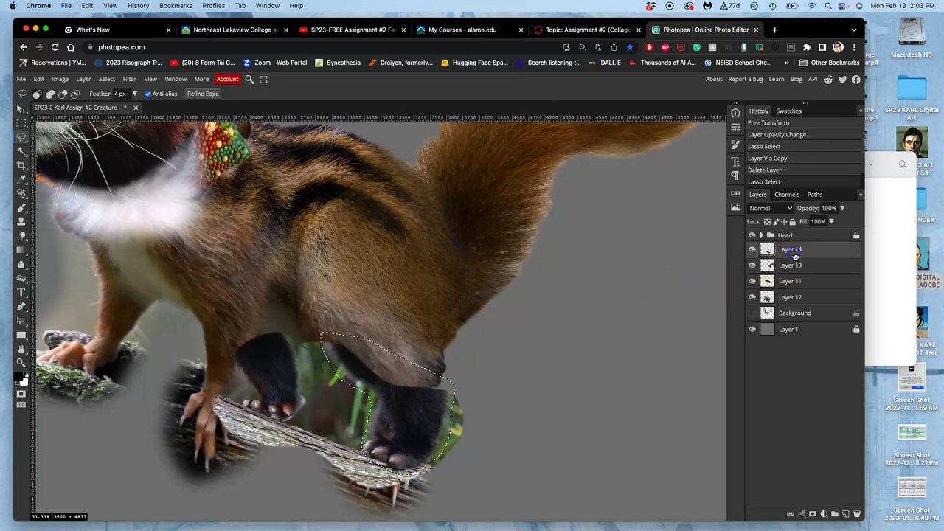
key(ctrl+j)
click(753, 266)
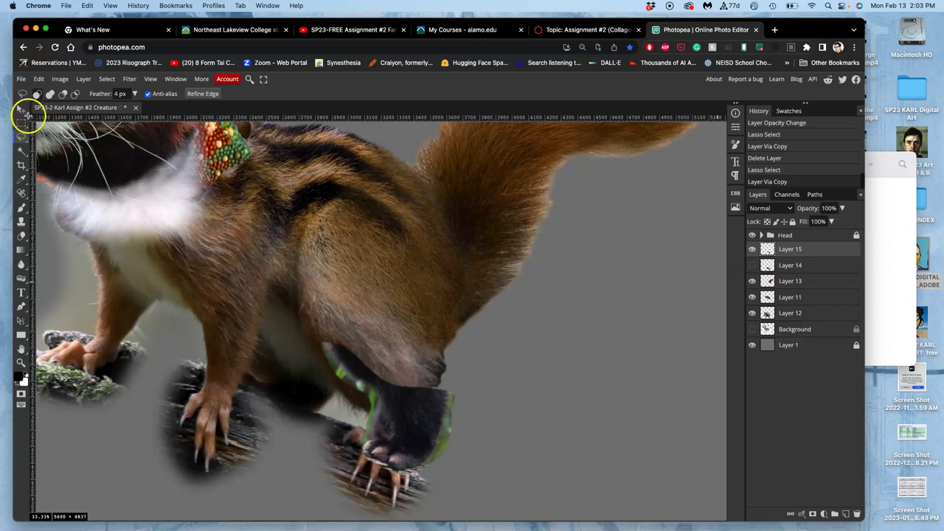
Move the rear leg on Layer 15 over the creature's near hind foot and warp it to fit the thigh
click(19, 108)
drag(423, 404, 396, 422)
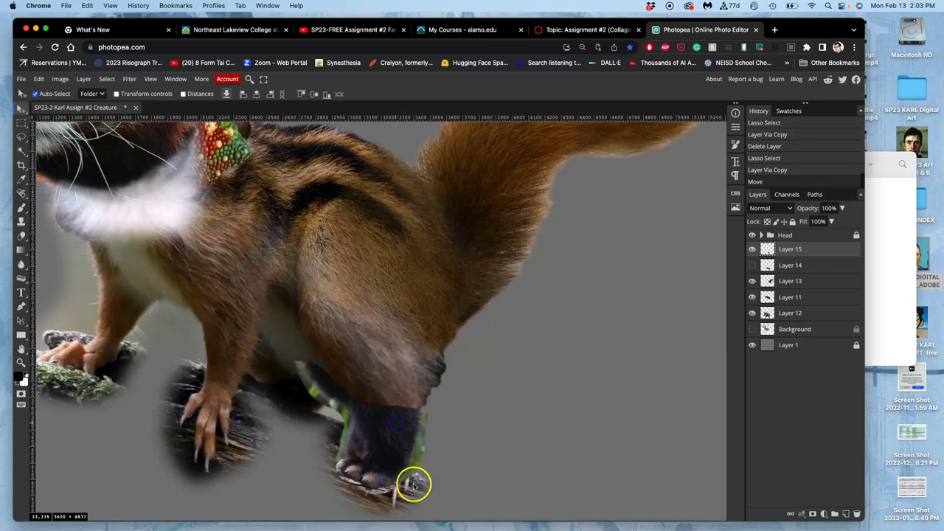
key(alt+ctrl+t)
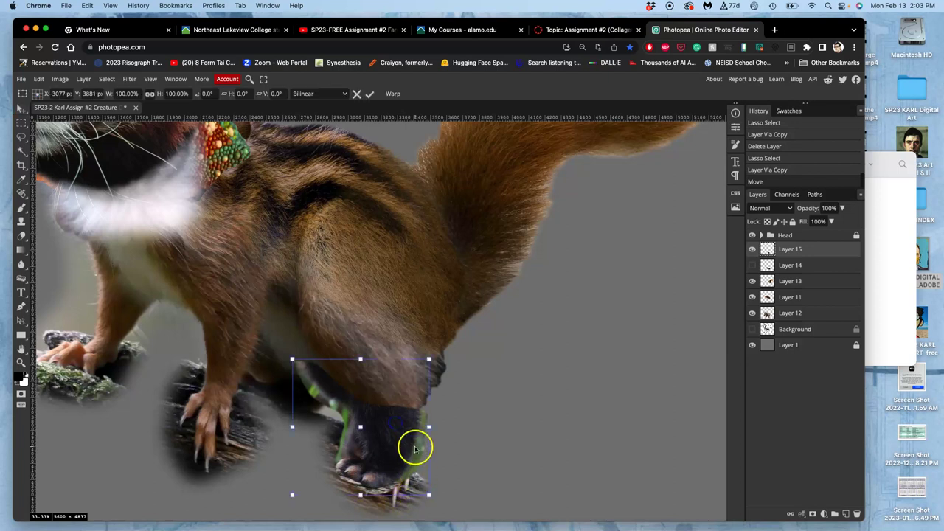
right_click(416, 449)
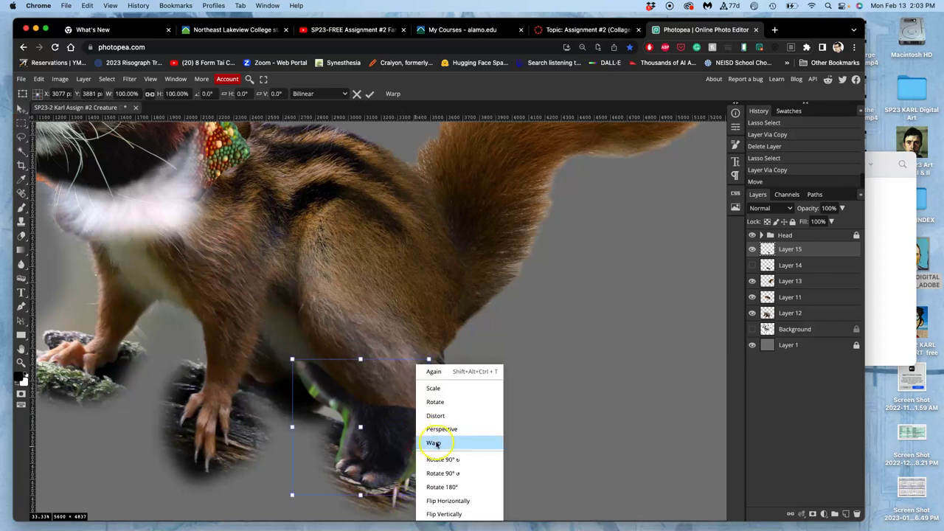
click(435, 443)
drag(410, 486, 426, 494)
drag(308, 352, 326, 351)
drag(375, 402, 419, 394)
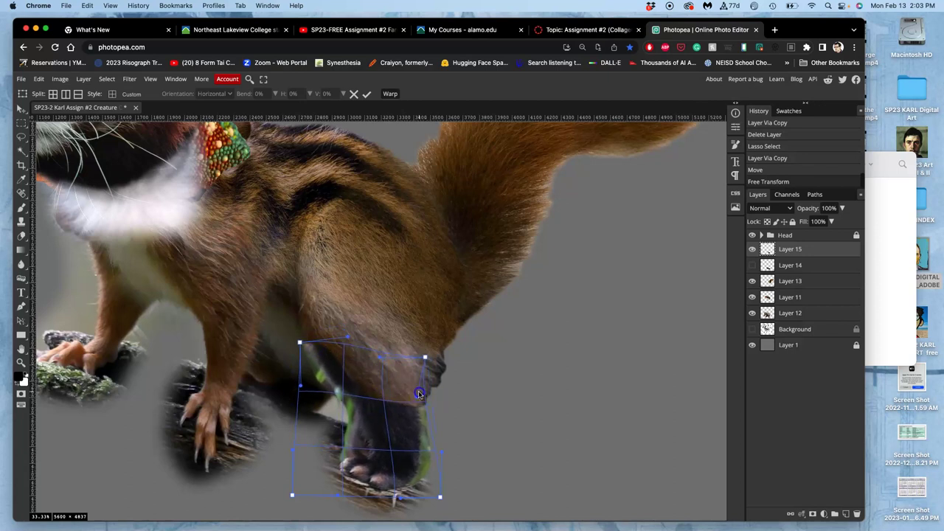
key(Return)
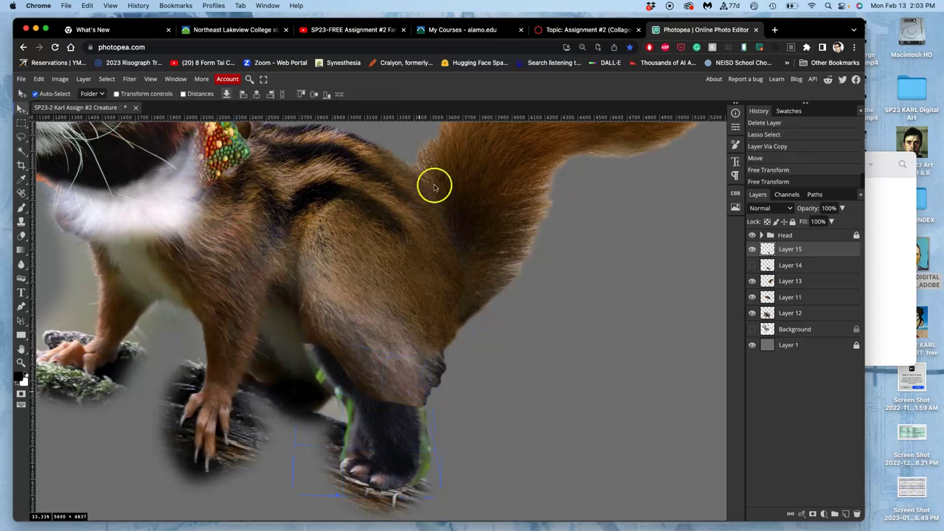
Show Layer 14 with the red panda legs and hide Layer 15
click(753, 266)
click(752, 266)
click(752, 266)
click(752, 249)
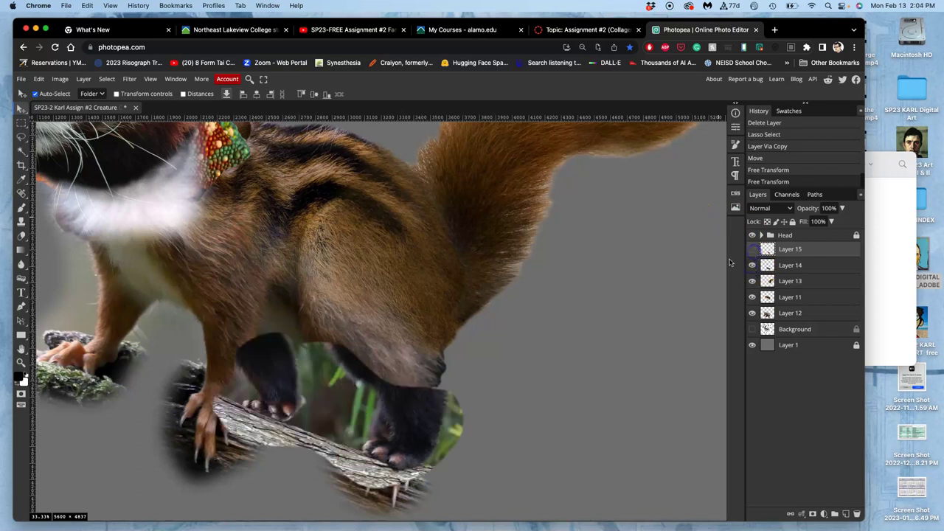
click(21, 136)
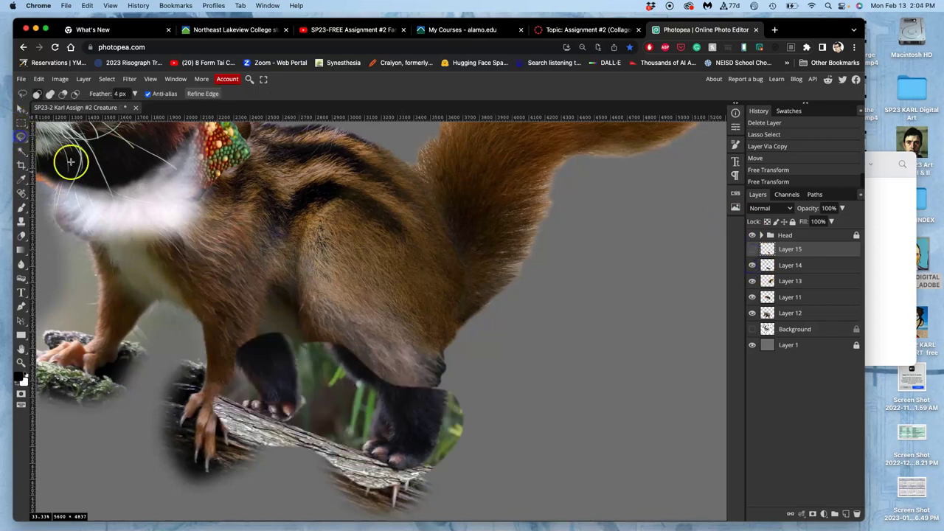
click(752, 265)
click(752, 265)
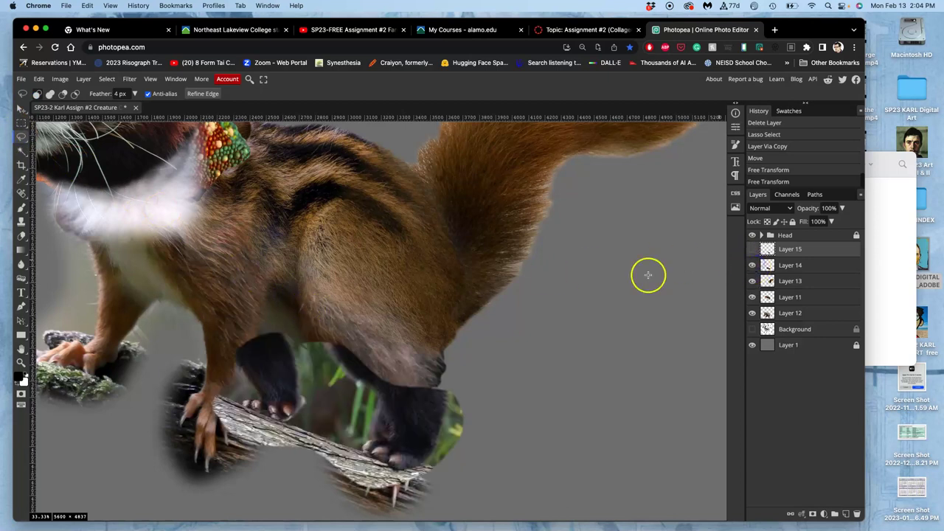
Lasso the red panda's middle leg on Layer 14, copy it to a new layer and delete Layer 14
drag(276, 323, 222, 353)
drag(289, 333, 279, 325)
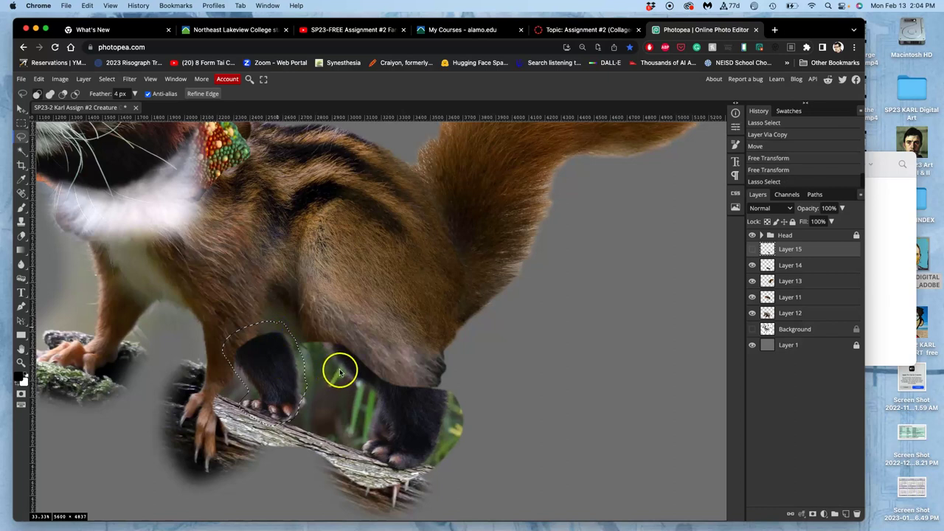
click(796, 268)
key(super+j)
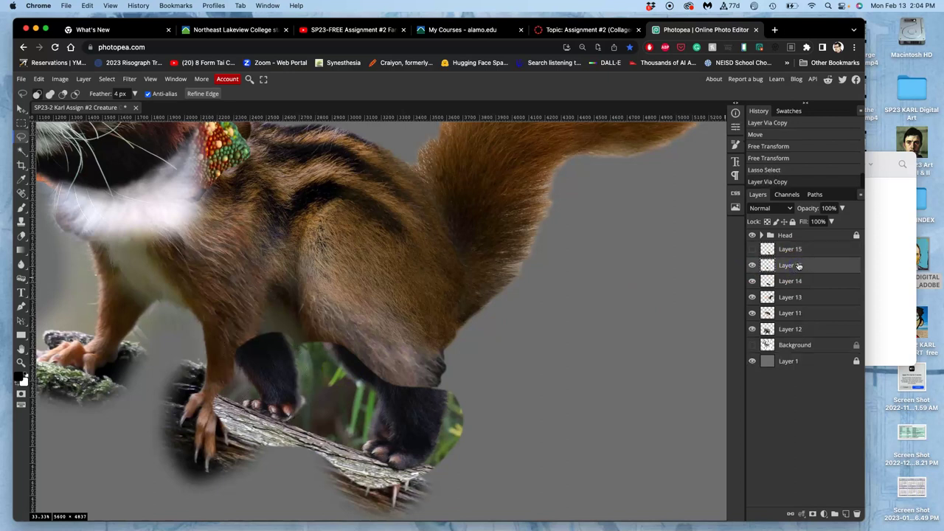
key(Delete)
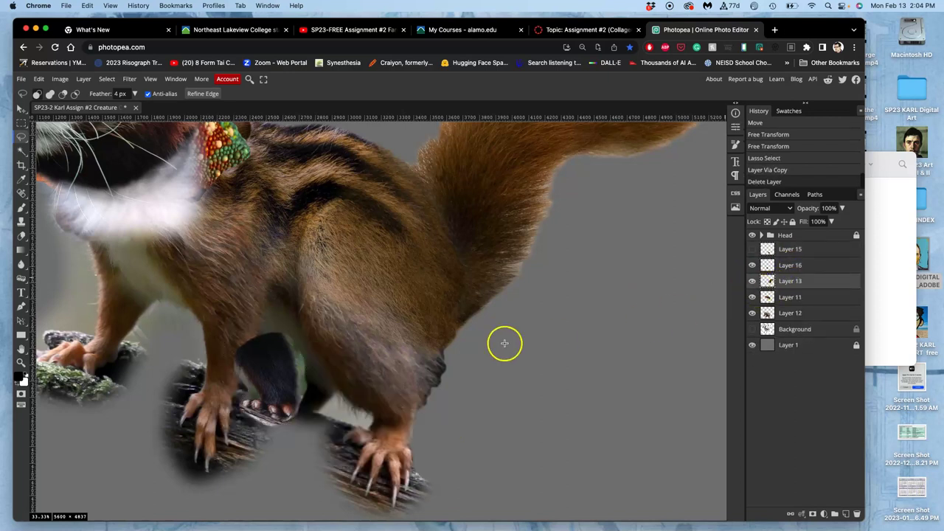
Move the leg on Layer 16 down beneath the creature's belly and rotate it about 31.4°
click(22, 109)
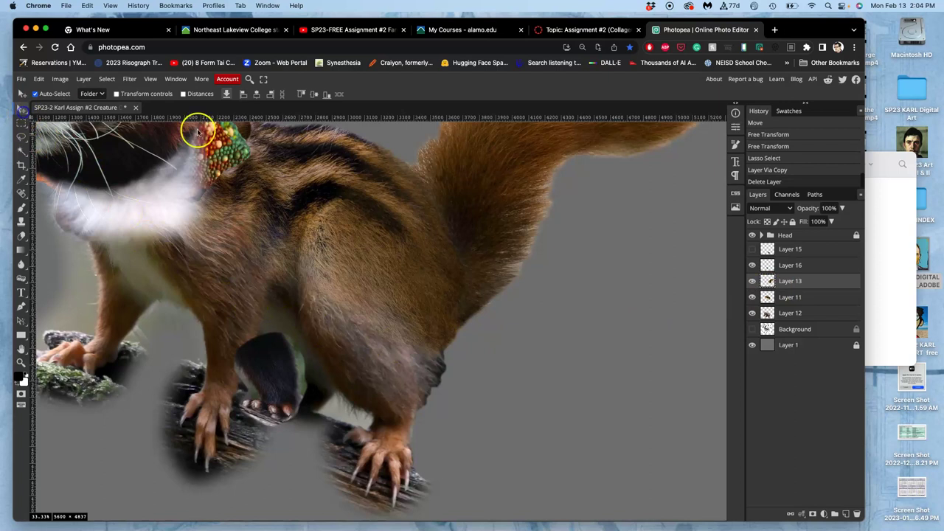
click(790, 264)
drag(308, 338, 308, 380)
key(super+t)
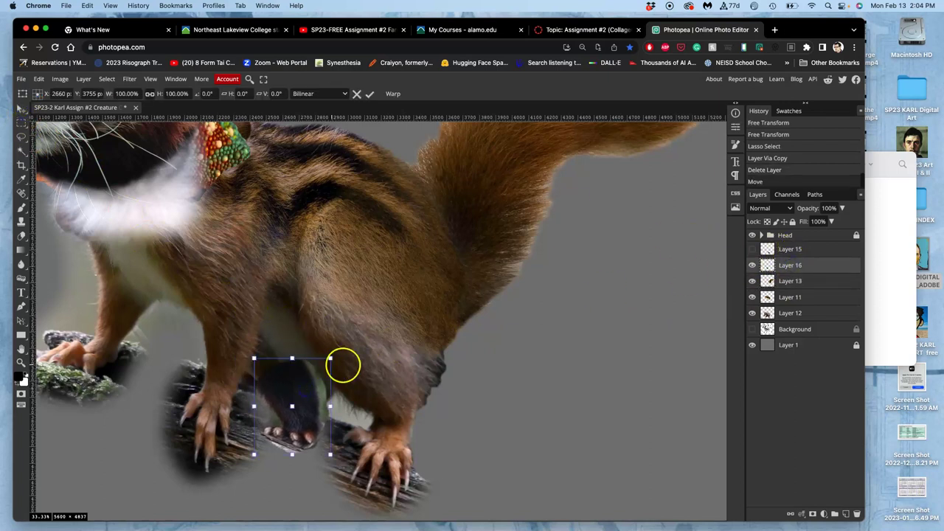
drag(341, 355, 311, 384)
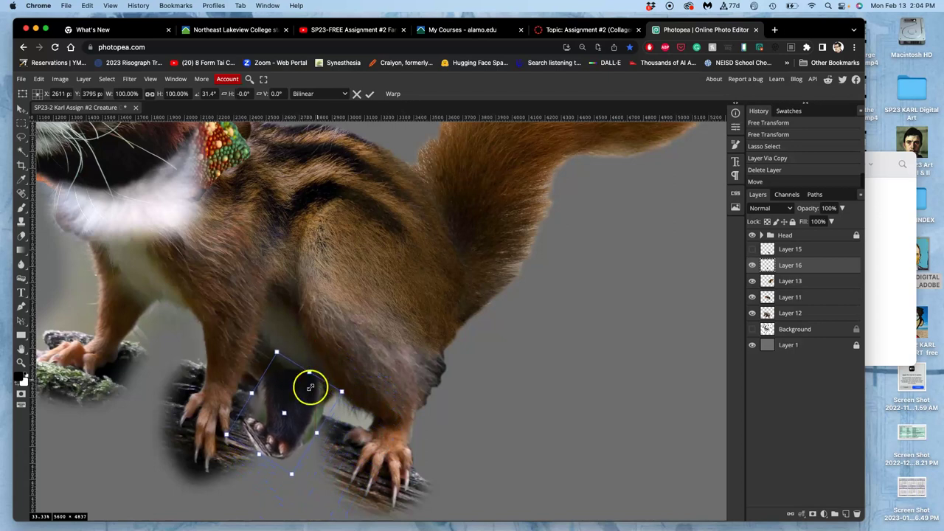
Distort the red panda leg on Layer 16 by moving its corners to stretch and straighten it beneath the belly
right_click(309, 385)
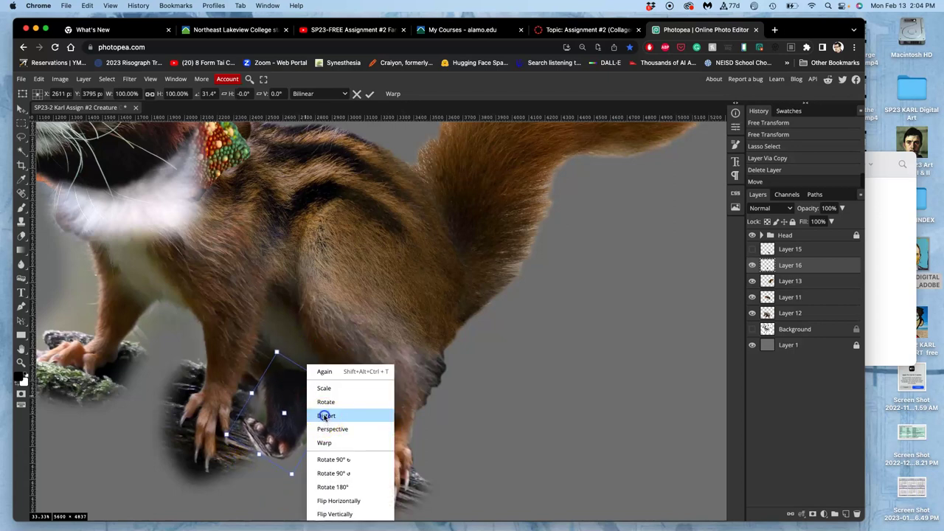
click(326, 415)
drag(242, 416, 239, 500)
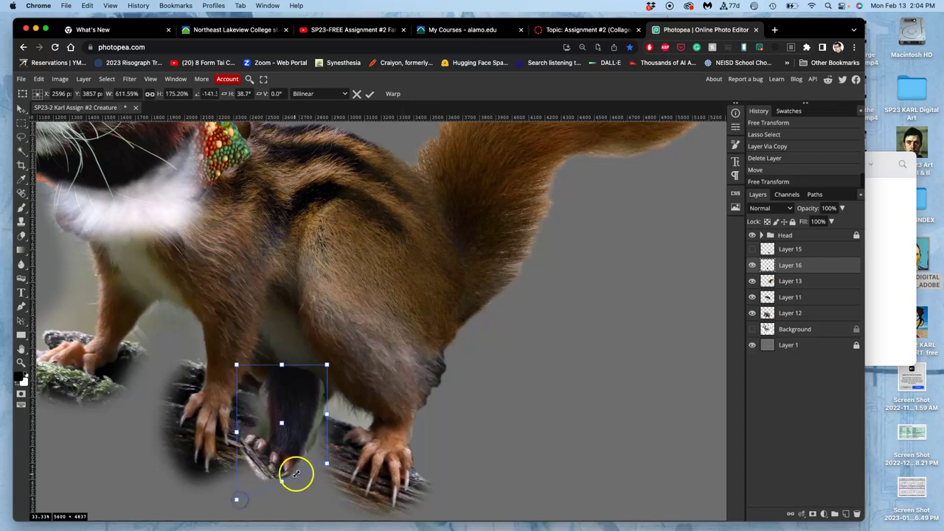
drag(326, 464, 327, 439)
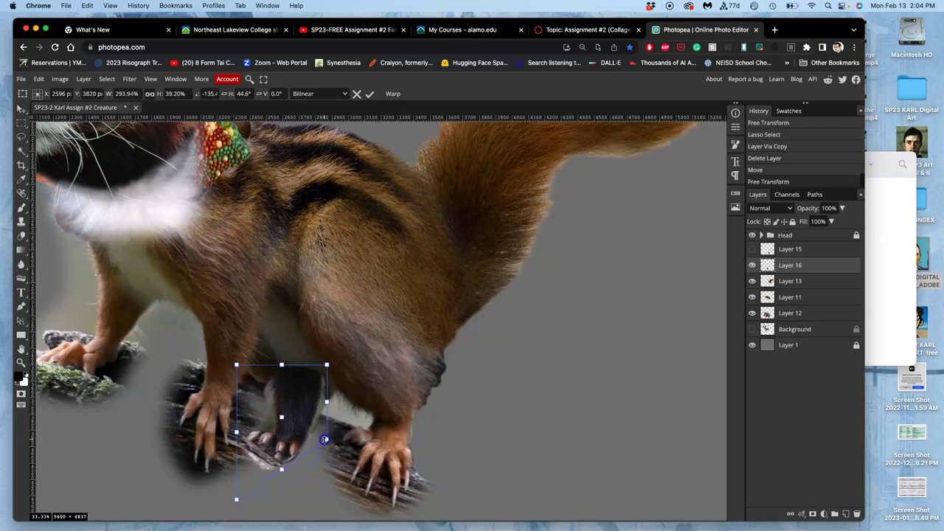
drag(237, 364, 229, 363)
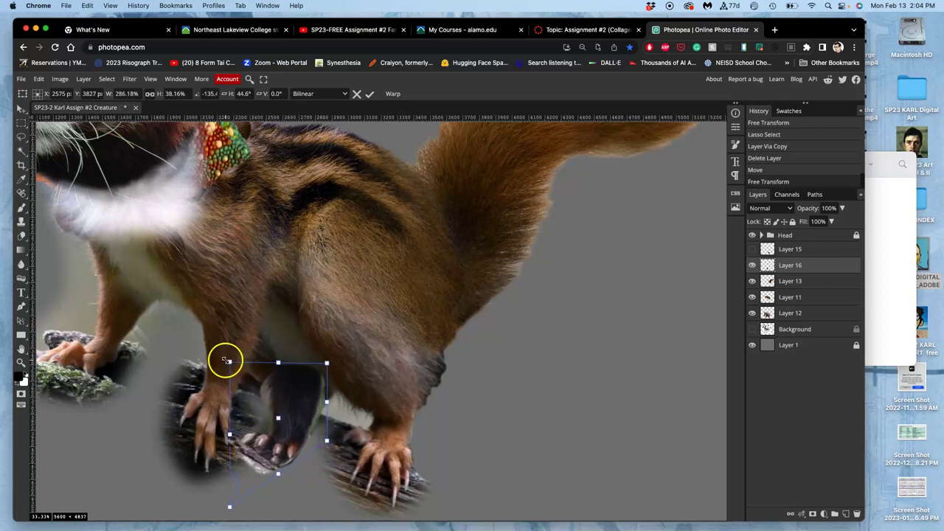
Distort the upper corners of the Layer 16 leg further and raise it so the paw rests on the log
right_click(275, 390)
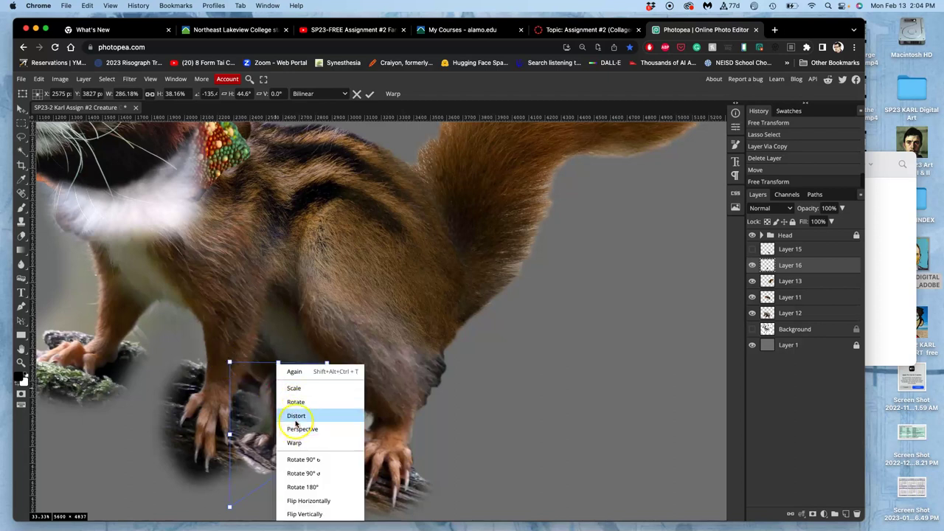
click(296, 416)
drag(231, 362, 213, 374)
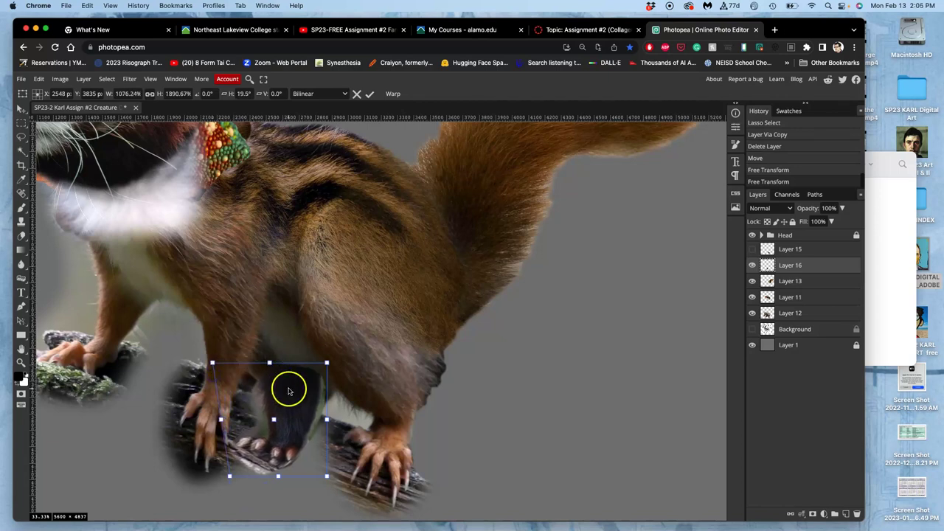
drag(327, 363, 302, 390)
click(308, 416)
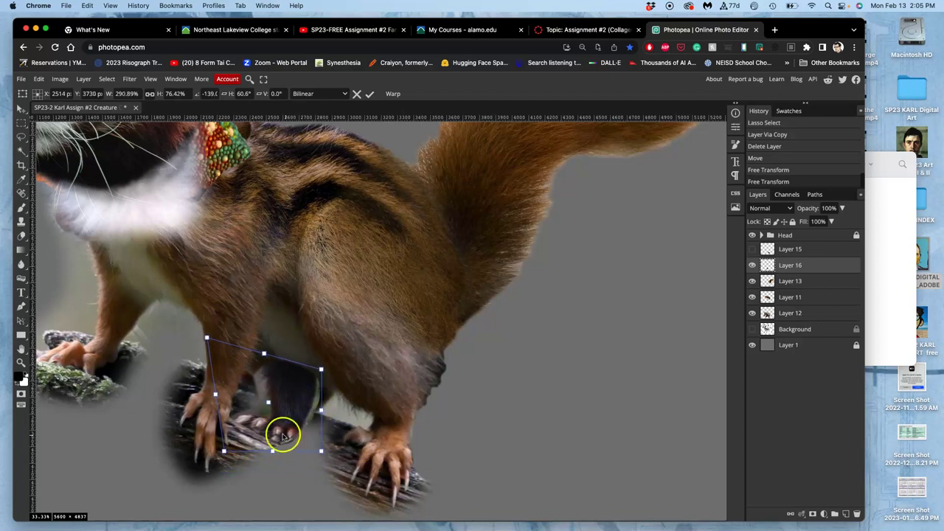
key(Return)
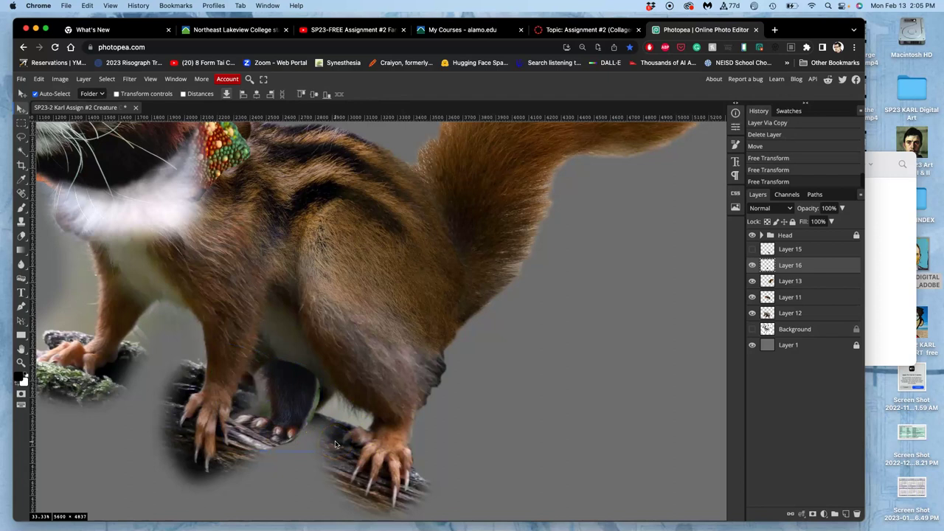
Lasso the dark leg and paw on Layer 16 with a 4 px feather, copy it to a new layer and delete Layer 16
scroll(269, 154, up, 5)
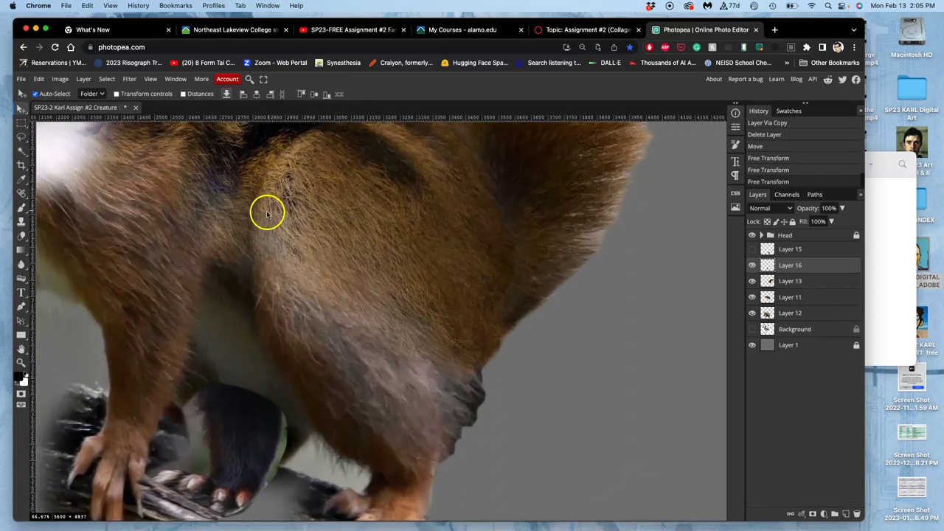
drag(200, 268, 336, 127)
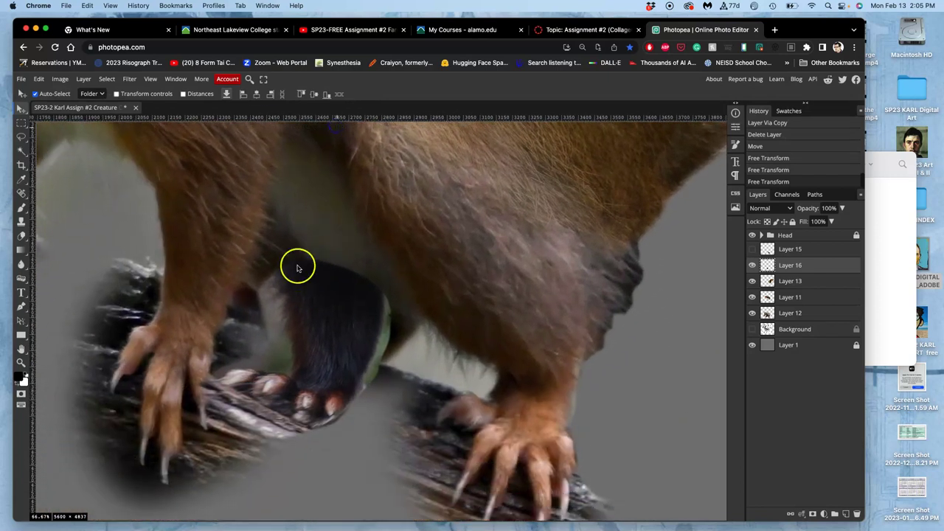
click(22, 136)
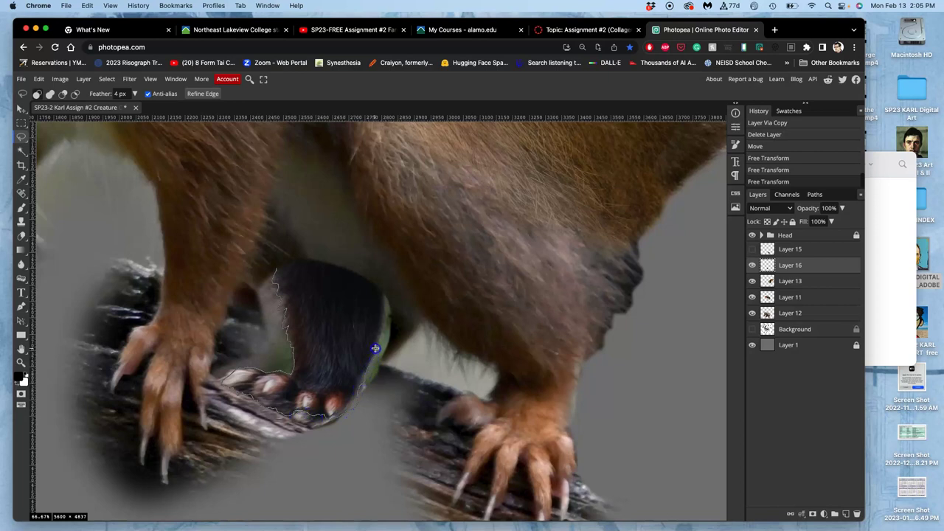
drag(295, 272, 299, 267)
key(ctrl+j)
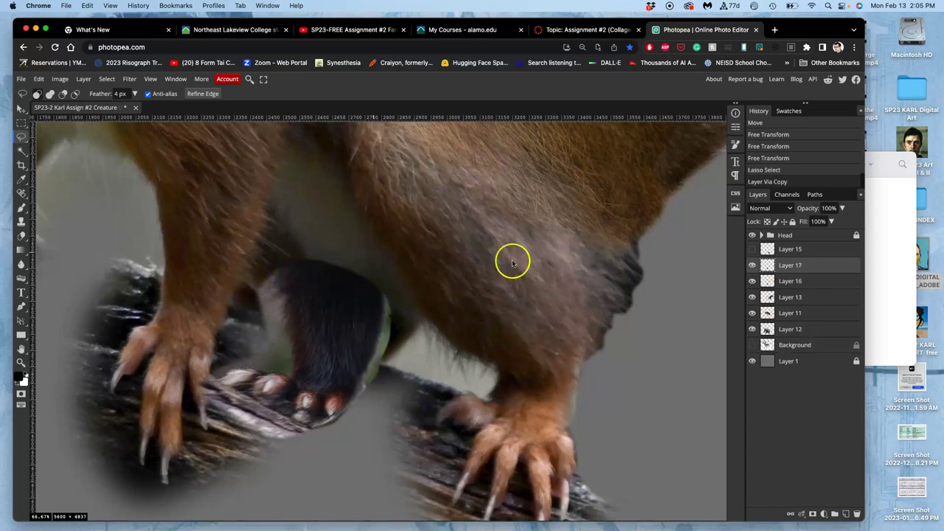
click(793, 280)
key(Delete)
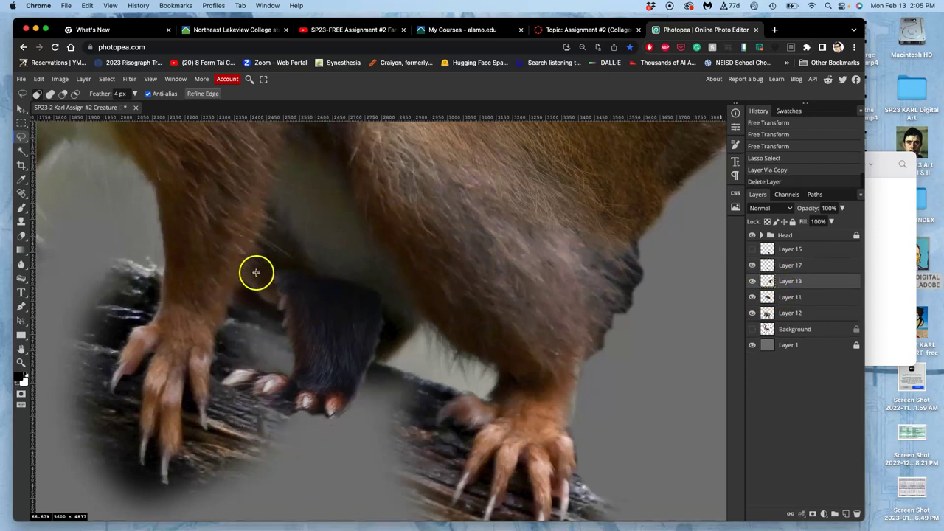
Set up the Eraser in Brush mode and adjust its brush tip for blending the leg
click(23, 237)
click(164, 95)
click(134, 106)
drag(135, 106, 169, 106)
click(87, 93)
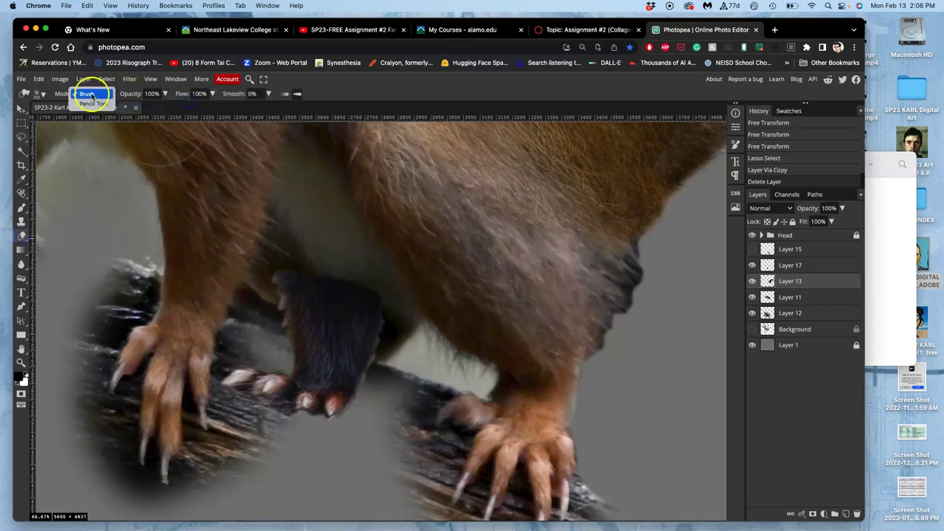
click(41, 95)
click(42, 95)
mouse_move(102, 119)
mouse_down()
mouse_move(128, 120)
mouse_move(114, 120)
mouse_up()
mouse_move(325, 252)
mouse_down()
mouse_move(328, 262)
mouse_move(362, 269)
mouse_up()
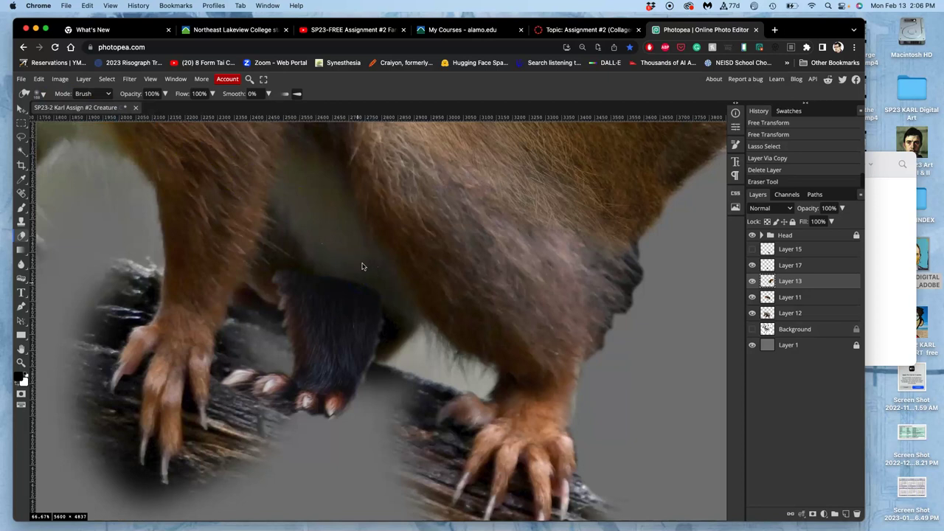
key(super+z)
key(super+z)
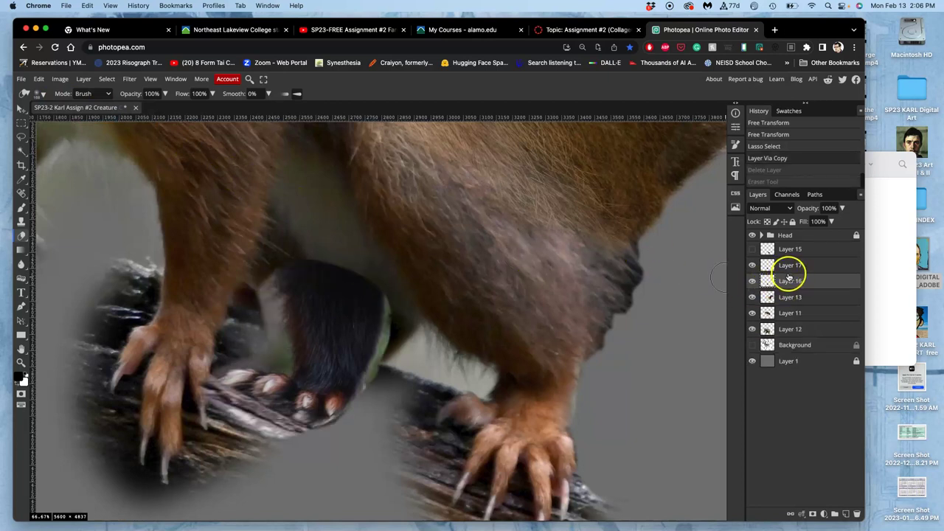
Delete Layer 16 and make Layer 17 with the cut-out leg the active layer
drag(789, 284, 846, 435)
drag(856, 507, 855, 509)
click(752, 267)
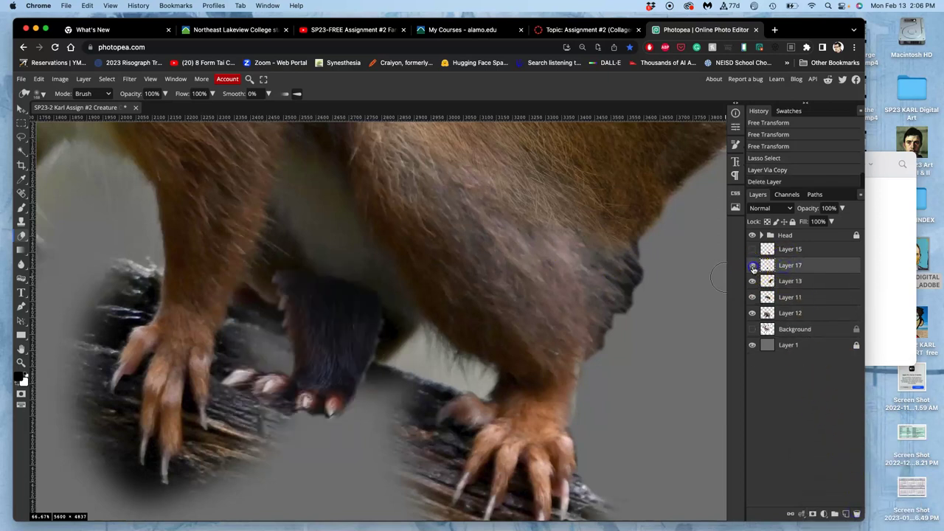
Erase the upper edges of the leg on Layer 17 and blend it into the belly at 37% eraser opacity
mouse_move(270, 290)
mouse_down()
mouse_move(281, 308)
mouse_move(290, 281)
mouse_up()
drag(389, 329, 369, 347)
click(367, 298)
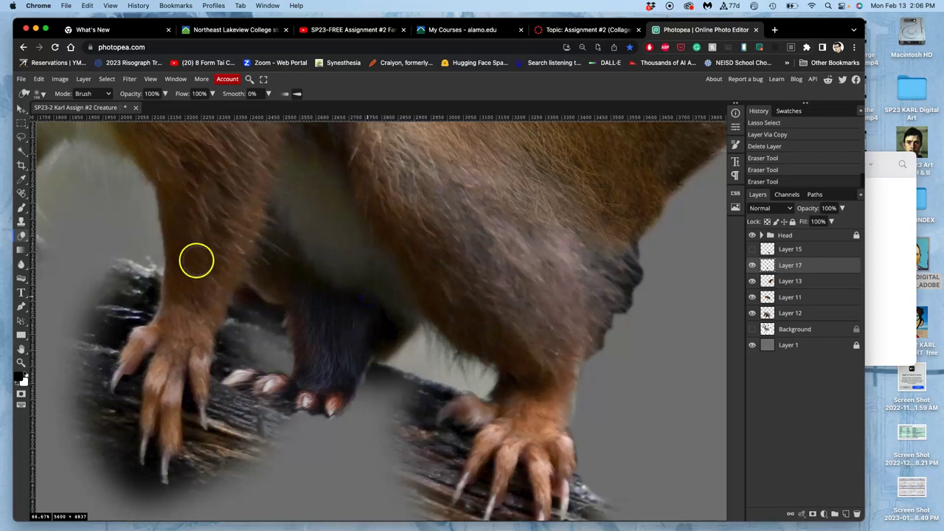
click(166, 94)
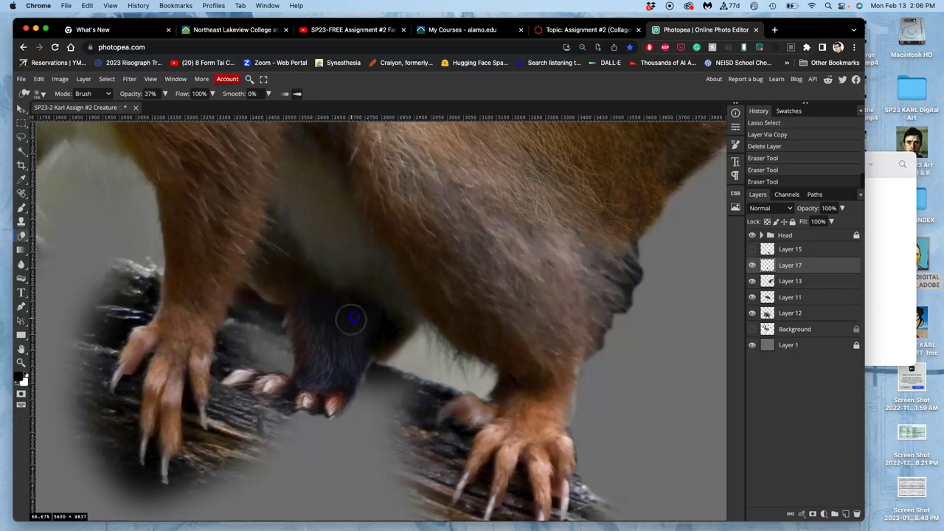
mouse_move(348, 340)
mouse_down()
mouse_move(332, 348)
mouse_move(325, 327)
mouse_move(337, 349)
mouse_move(361, 346)
mouse_move(296, 286)
mouse_up()
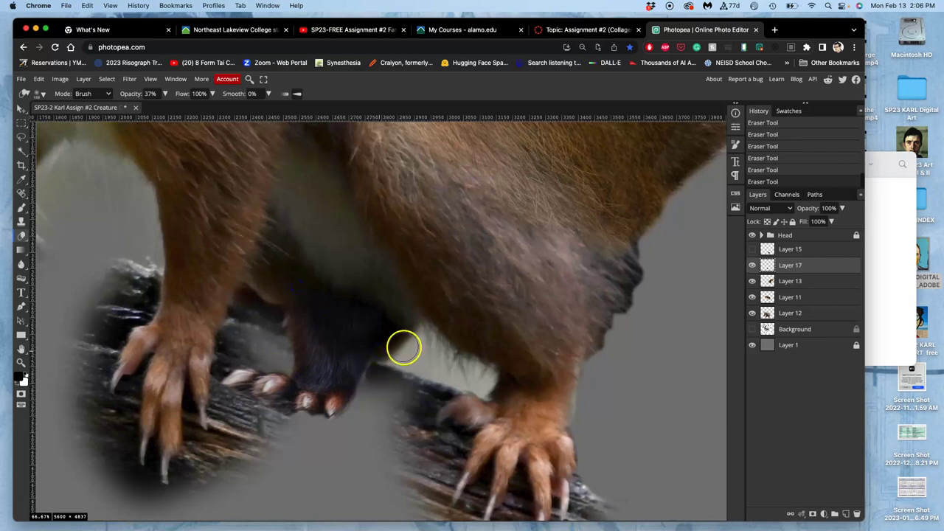
Put the Layer 17 leg into free transform and examine its fit against the whole creature
key(alt+super+t)
click(396, 322)
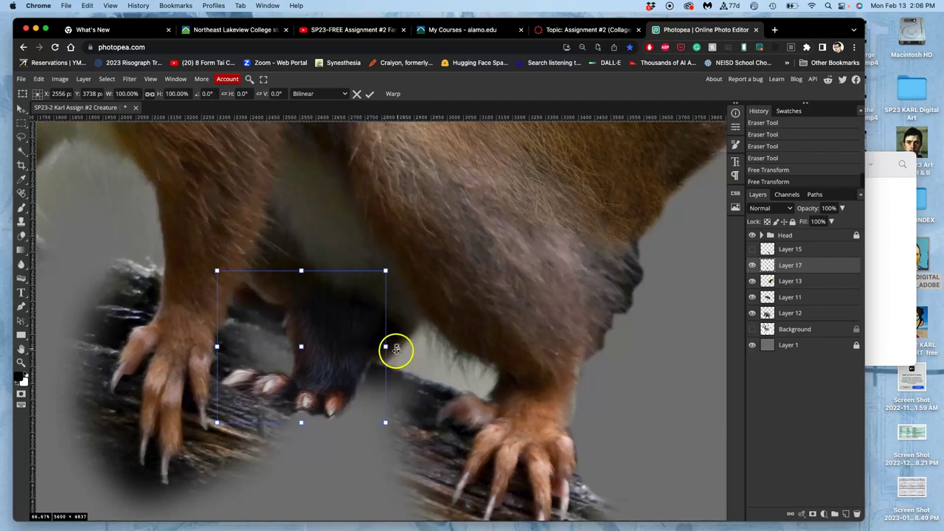
key(super+minus)
key(super+minus)
key(super+minus)
key(super+minus)
key(super+minus)
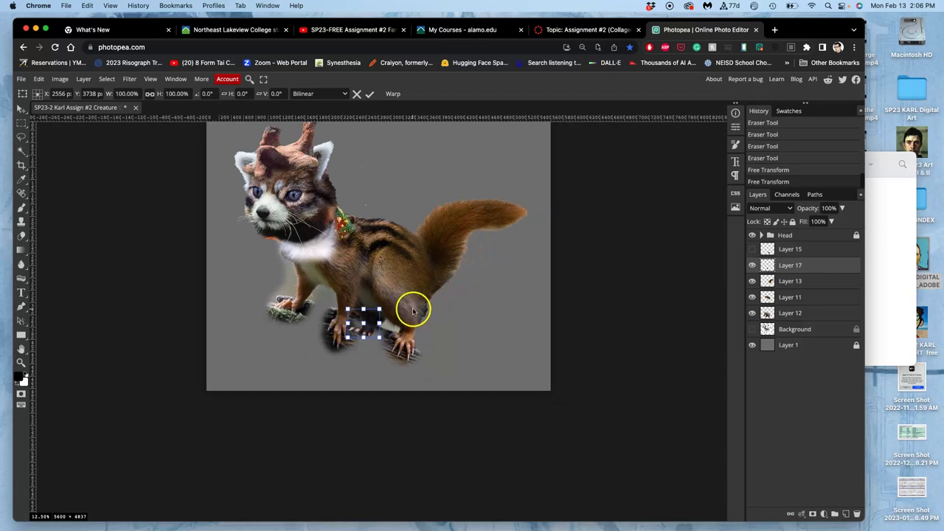
key(super+plus)
key(super+plus)
key(super+plus)
key(super+plus)
key(super+plus)
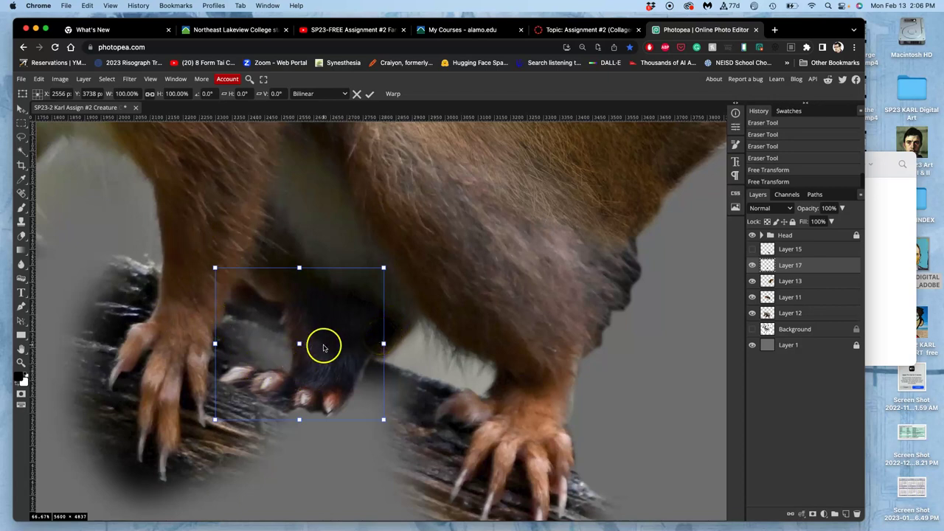
Warp the leg on Layer 17 to widen its back edge and shift the toes inward and slightly upward
right_click(361, 295)
click(379, 375)
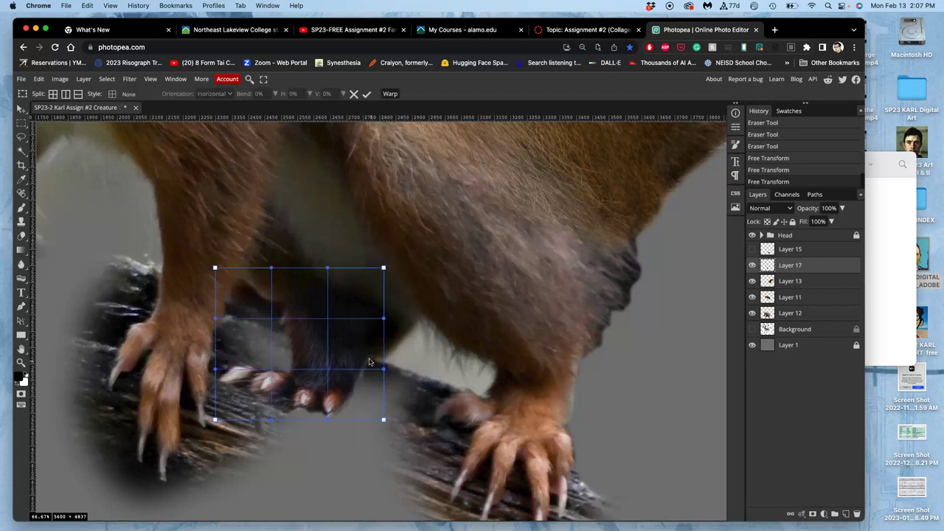
drag(363, 358, 373, 361)
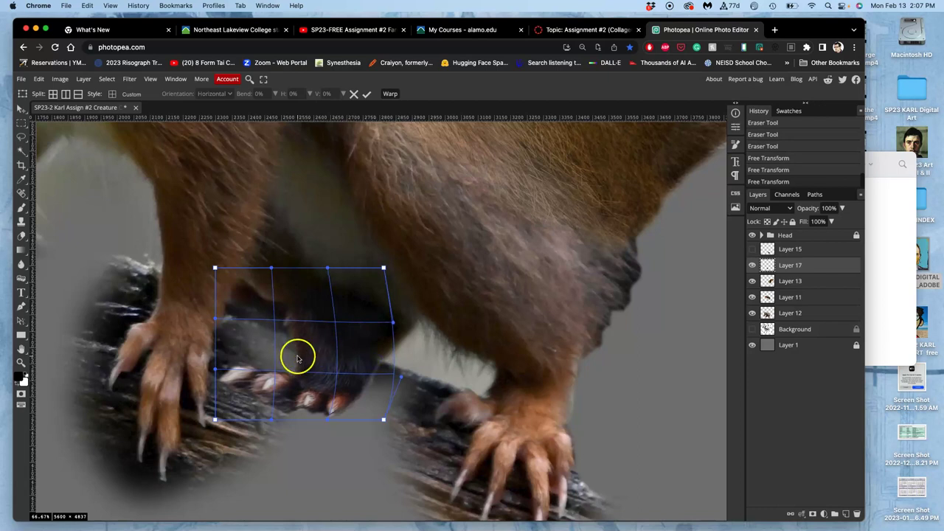
drag(298, 359, 294, 358)
drag(238, 398, 261, 402)
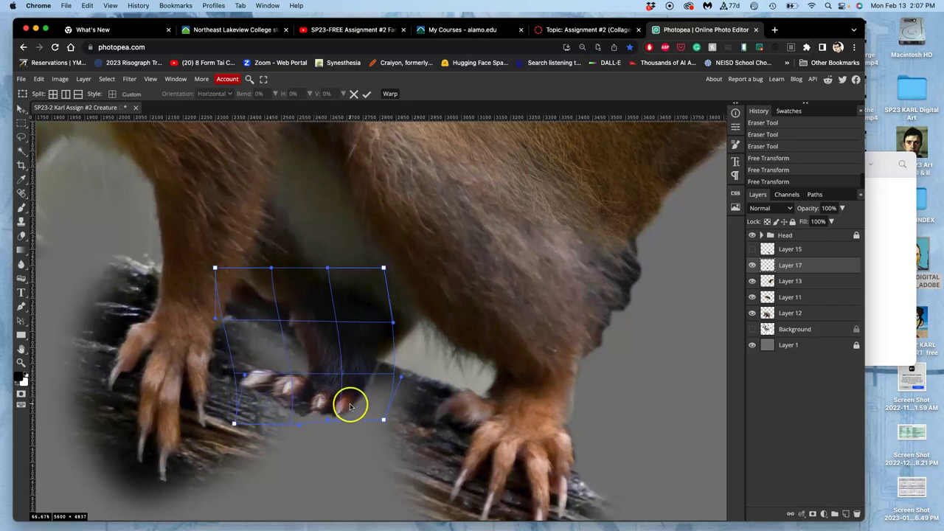
drag(350, 404, 349, 401)
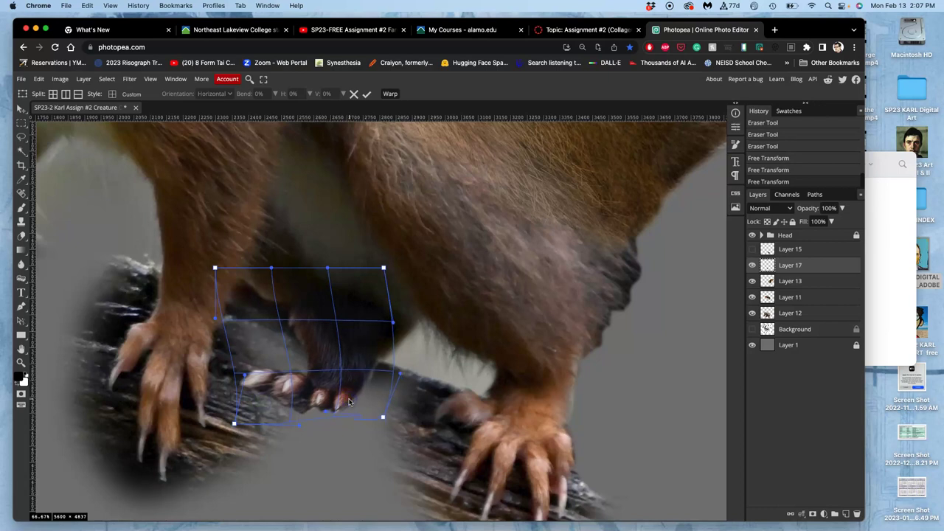
key(Return)
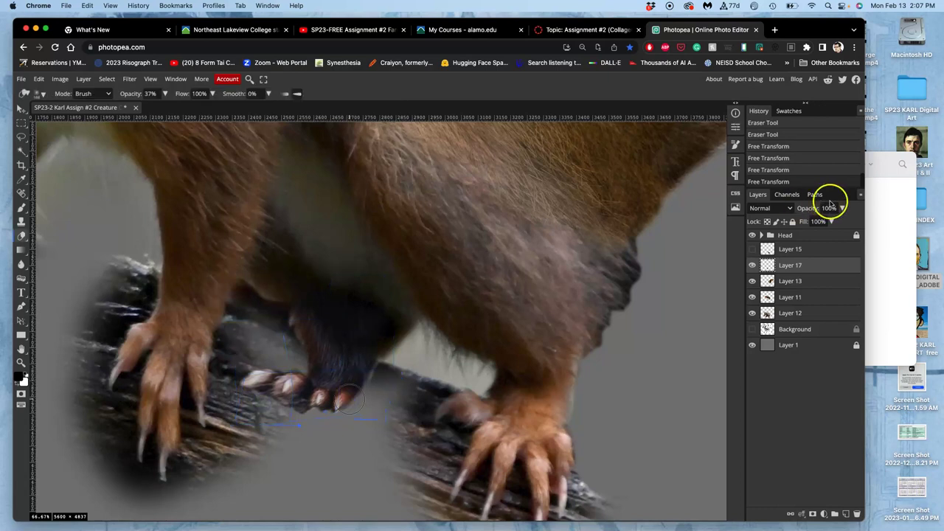
Show Layer 15, lasso the leafy background around its rear leg with a 4 px feather and delete it
click(753, 249)
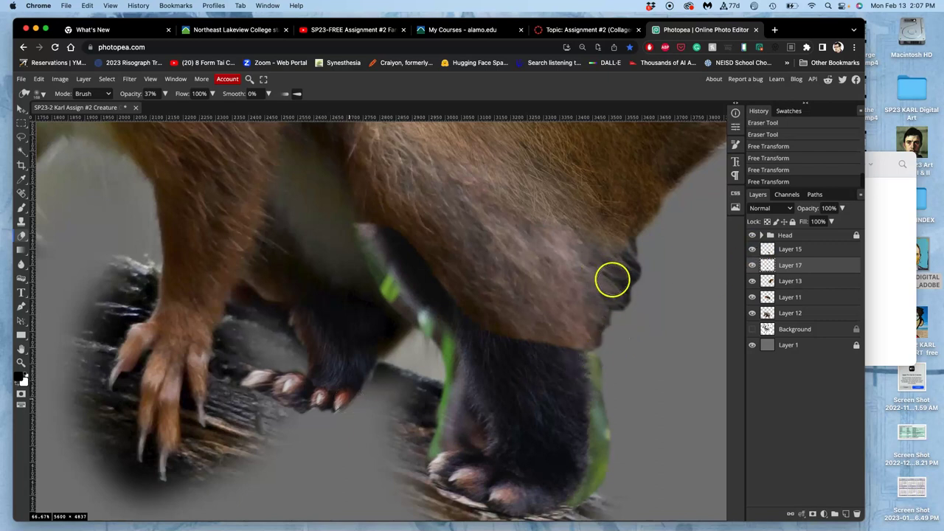
click(795, 251)
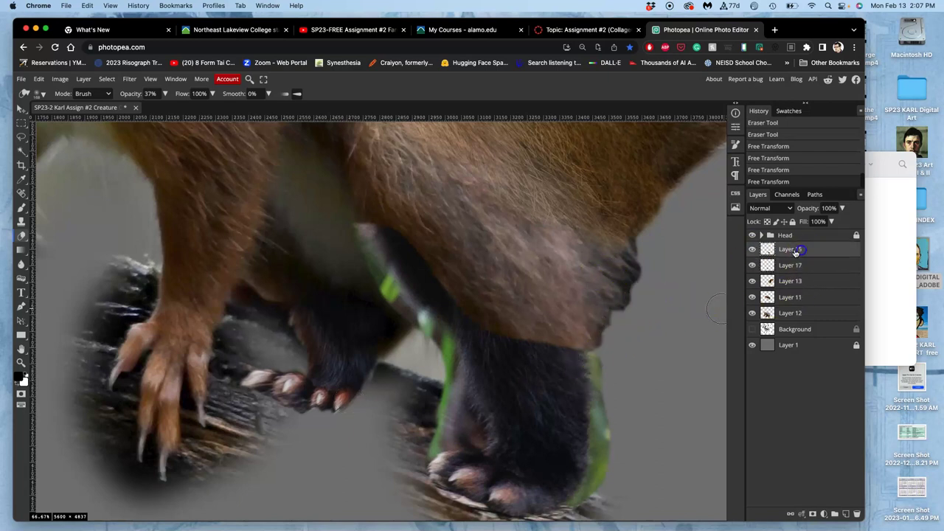
click(21, 137)
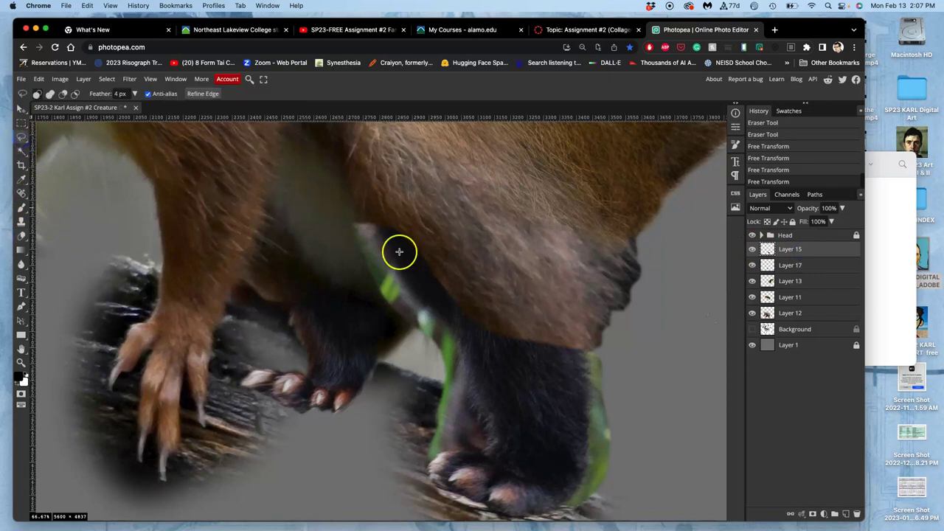
drag(365, 219, 363, 233)
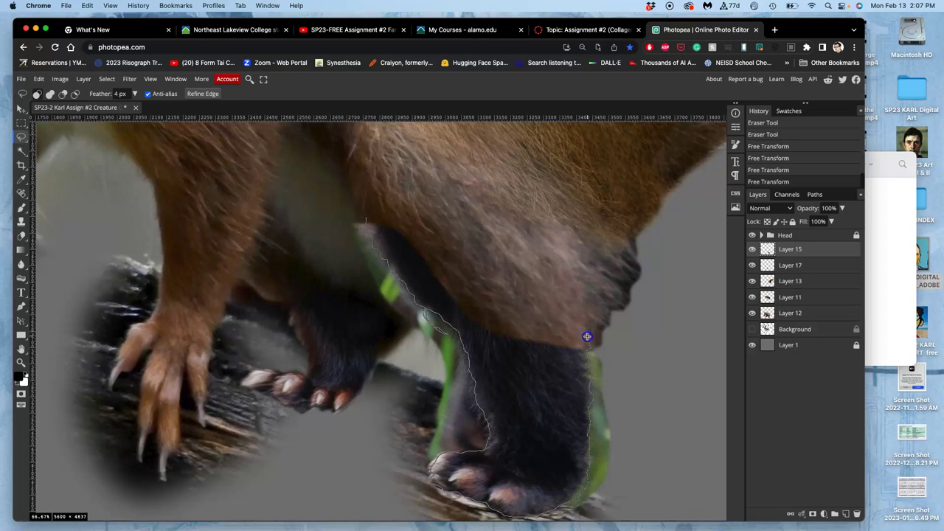
mouse_move(590, 337)
mouse_down()
mouse_move(645, 432)
mouse_move(580, 527)
mouse_move(476, 527)
mouse_move(352, 458)
mouse_up()
drag(327, 229, 367, 190)
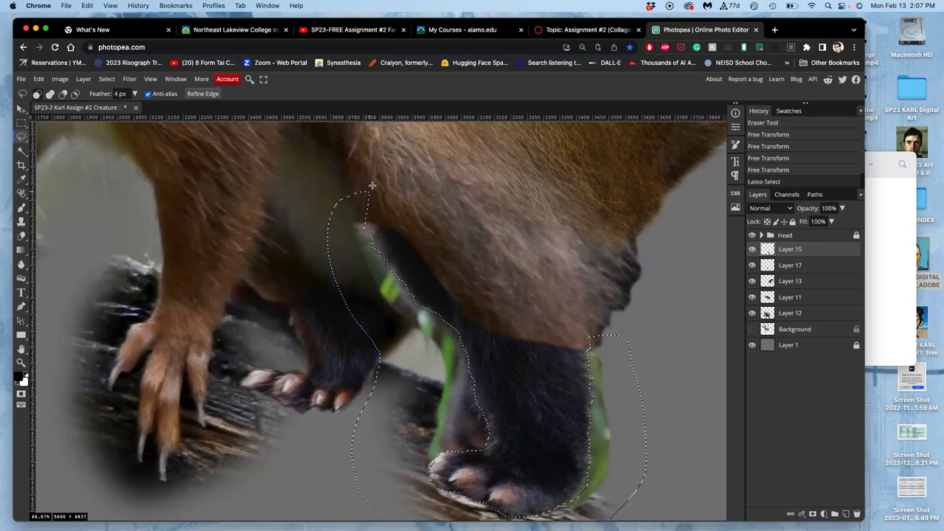
key(Delete)
click(401, 169)
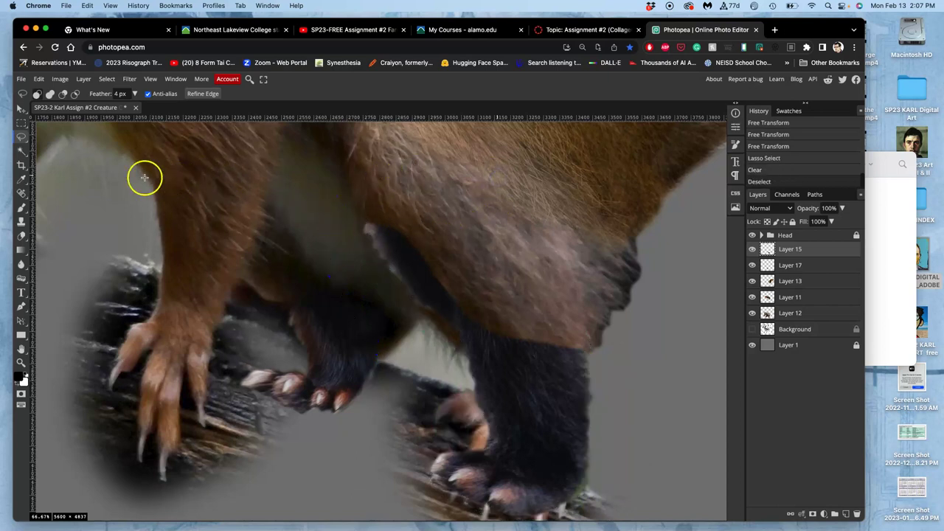
Erase the dark upper edge of the rear leg on Layer 15 along the thigh at 100% eraser opacity
click(22, 235)
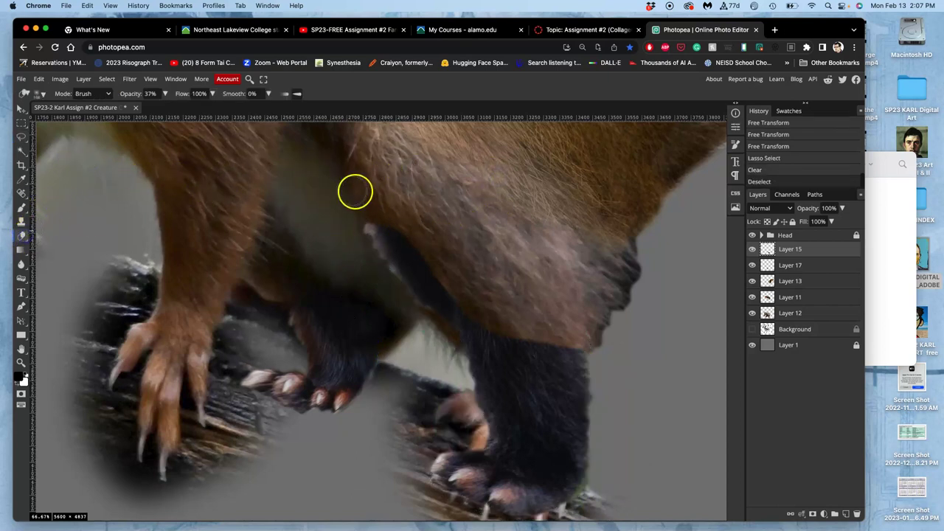
click(165, 94)
drag(146, 107, 174, 107)
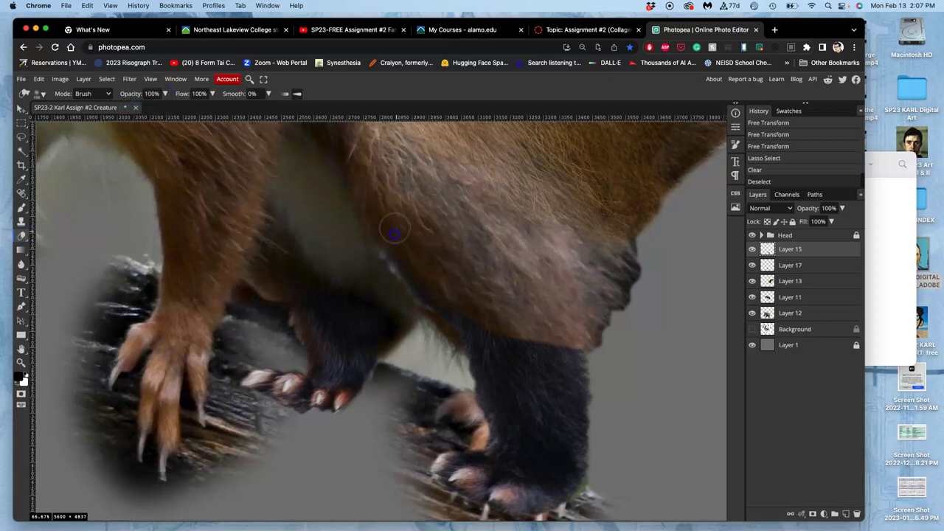
click(391, 305)
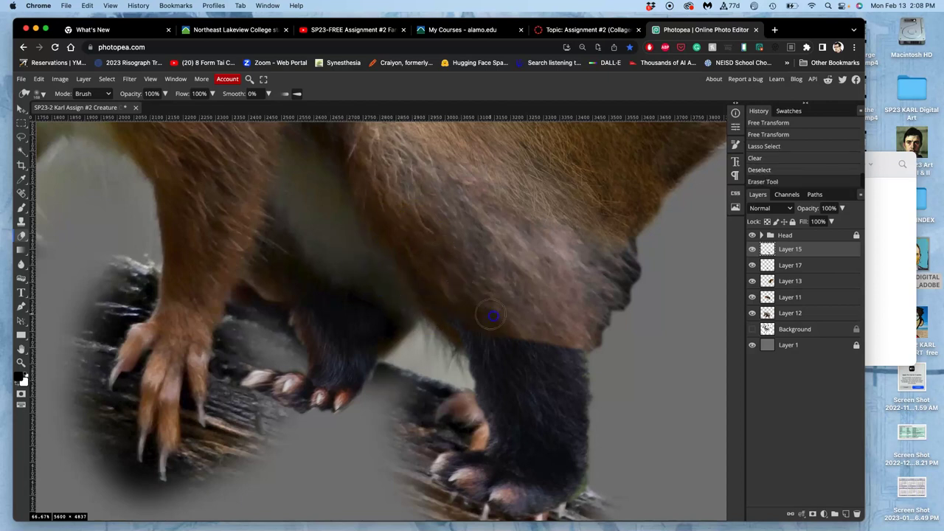
mouse_move(517, 328)
mouse_down()
mouse_move(539, 356)
mouse_move(573, 330)
mouse_up()
mouse_move(482, 321)
mouse_down()
mouse_move(430, 329)
mouse_move(303, 240)
mouse_move(403, 287)
mouse_move(441, 353)
mouse_up()
Soften the seam between thigh and rear leg on Layer 15 at 35% eraser opacity, and undo the last two strokes
drag(164, 95, 135, 109)
mouse_move(453, 315)
mouse_down()
mouse_move(548, 384)
mouse_move(569, 352)
mouse_move(556, 388)
mouse_move(538, 398)
mouse_move(507, 365)
mouse_move(517, 350)
mouse_move(567, 368)
mouse_move(566, 387)
mouse_move(559, 365)
mouse_up()
key(super+z)
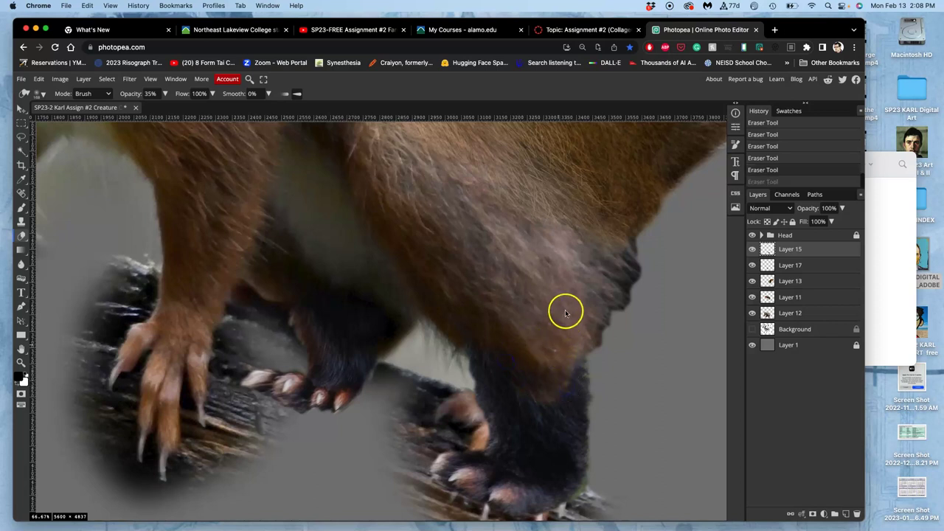
key(super+z)
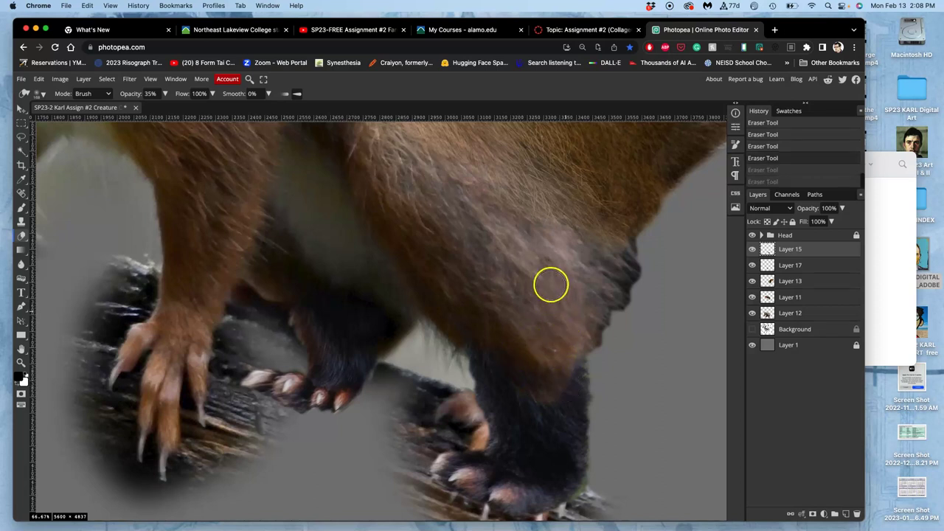
Examine the rear leg's blend against the whole creature and decline turning on caret browsing
scroll(554, 279, down, 1)
scroll(554, 279, down, 3)
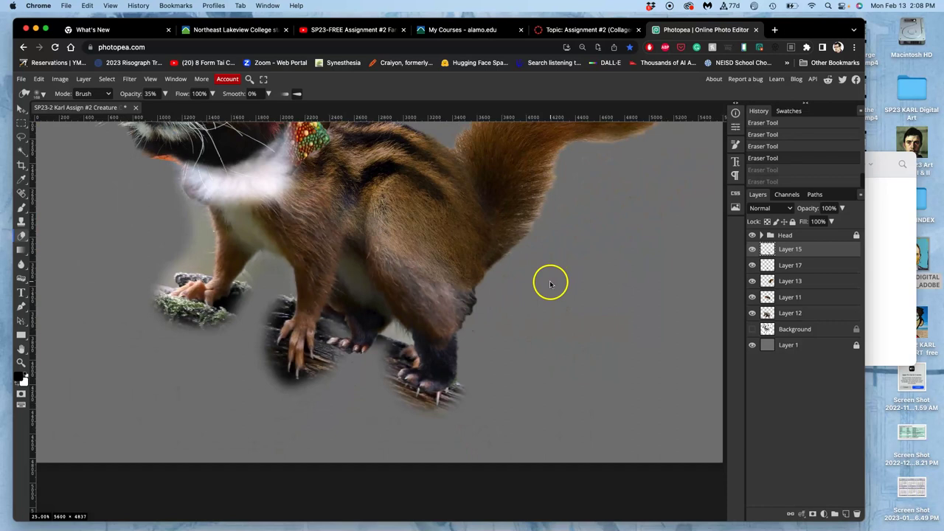
scroll(548, 287, down, 1)
key(F7)
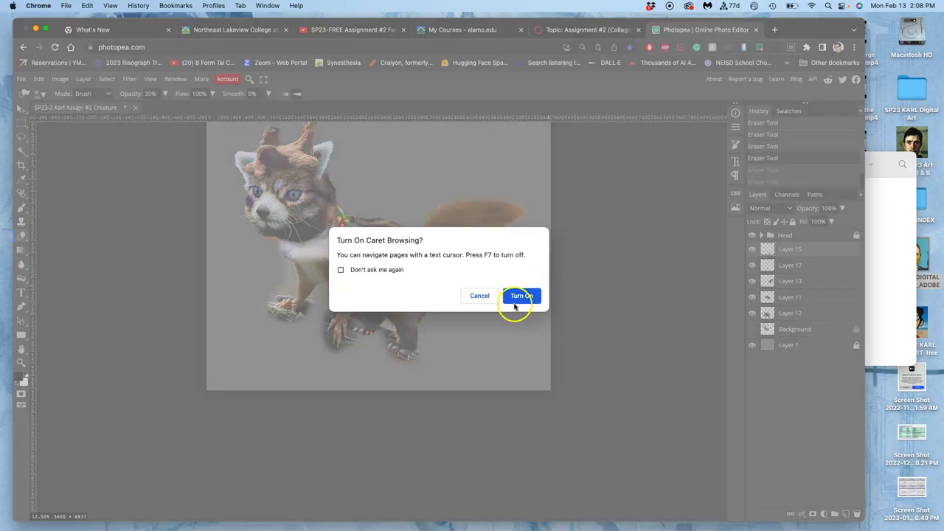
click(487, 295)
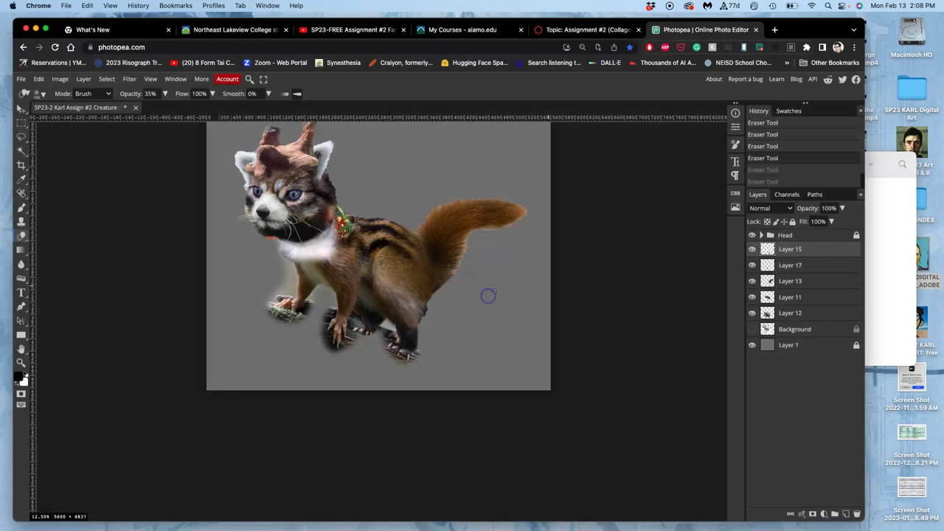
scroll(529, 274, up, 2)
scroll(531, 274, up, 3)
Check Layer 12's contents by hiding and showing it, and make it the active layer for the Lasso tool
drag(548, 307, 461, 214)
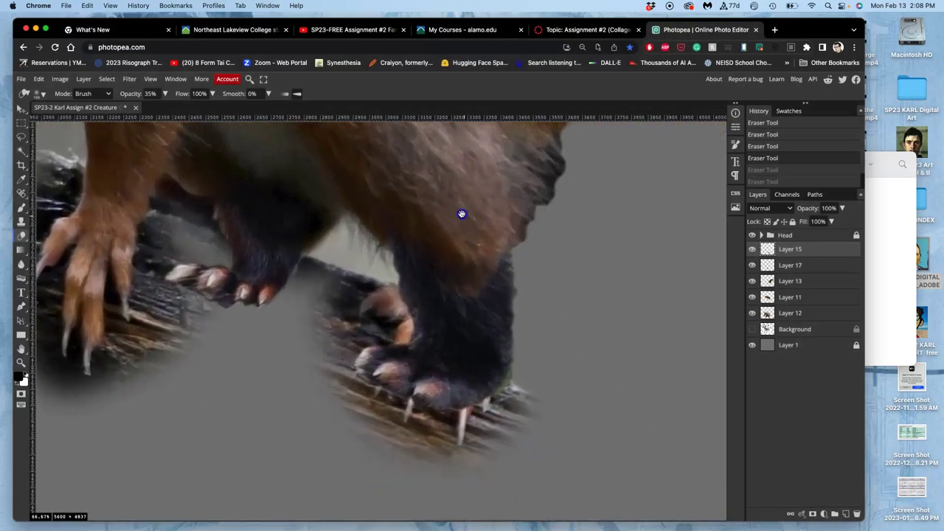
click(753, 313)
click(752, 312)
click(785, 314)
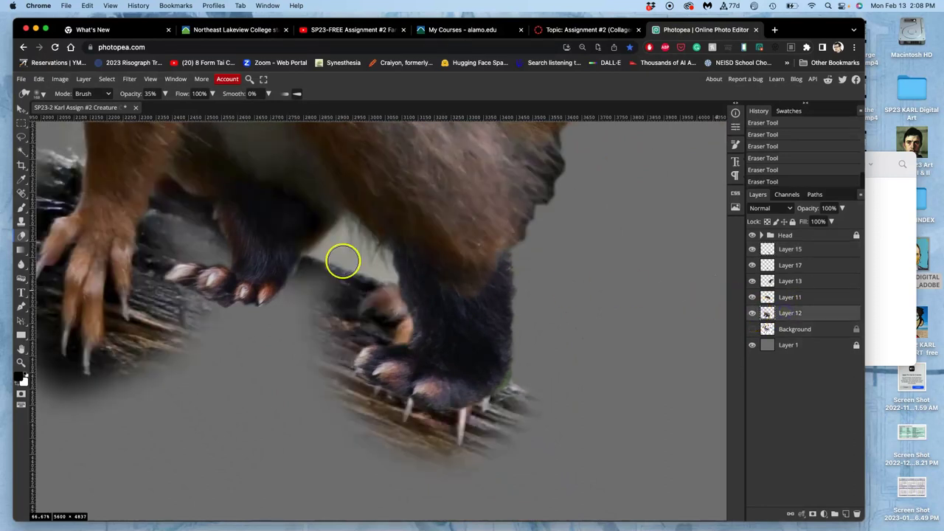
click(22, 137)
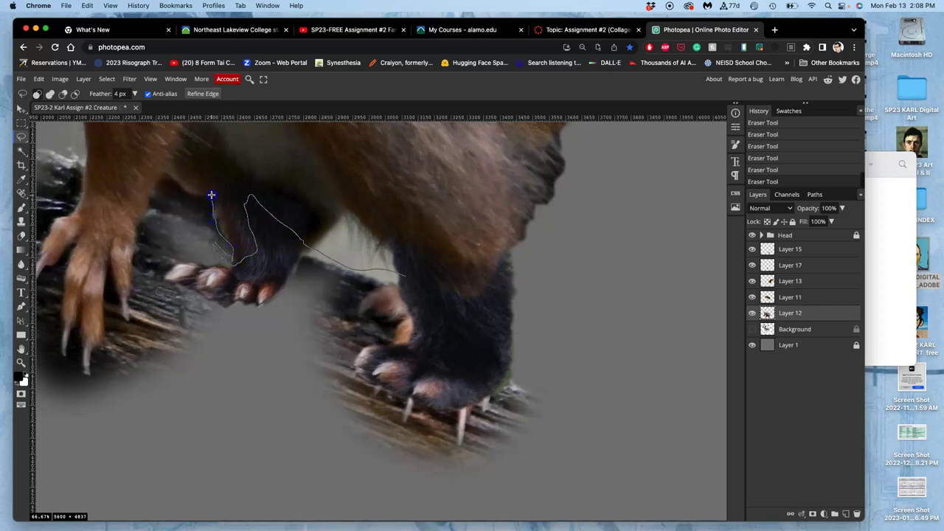
drag(187, 161, 198, 162)
click(224, 216)
click(204, 229)
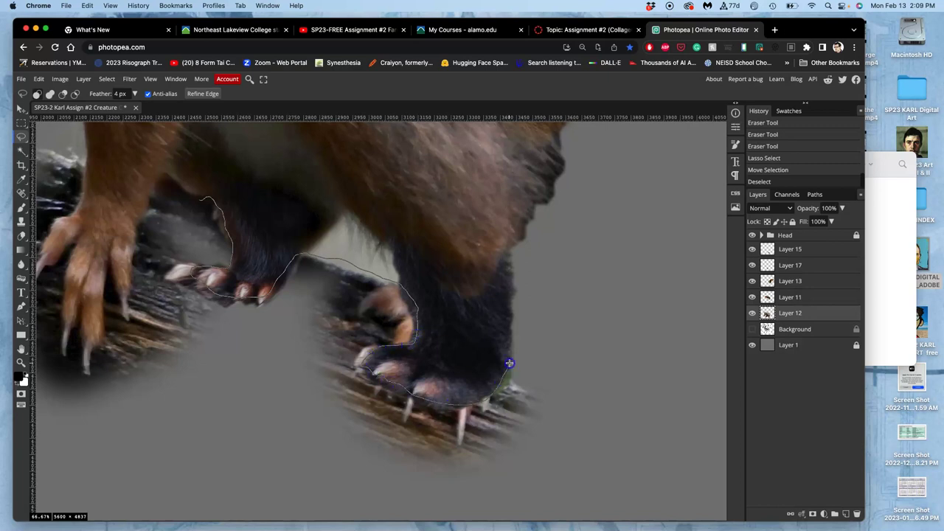
Lasso the log background around both rear feet on Layer 12 with a 4 px feather, delete it and deselect
mouse_move(579, 366)
mouse_down()
mouse_move(563, 476)
mouse_move(396, 522)
mouse_move(233, 466)
mouse_move(203, 429)
mouse_up()
drag(186, 200, 203, 190)
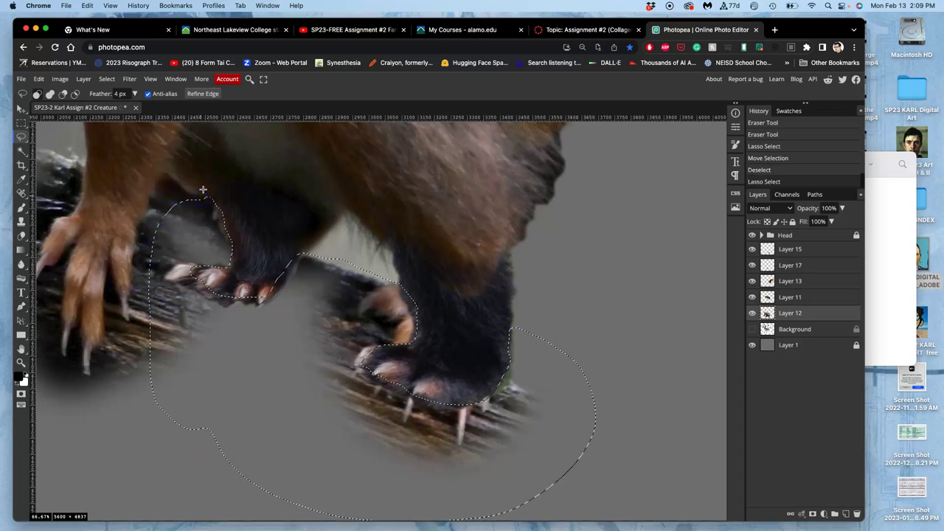
key(Delete)
key(super+d)
scroll(433, 272, down, 1)
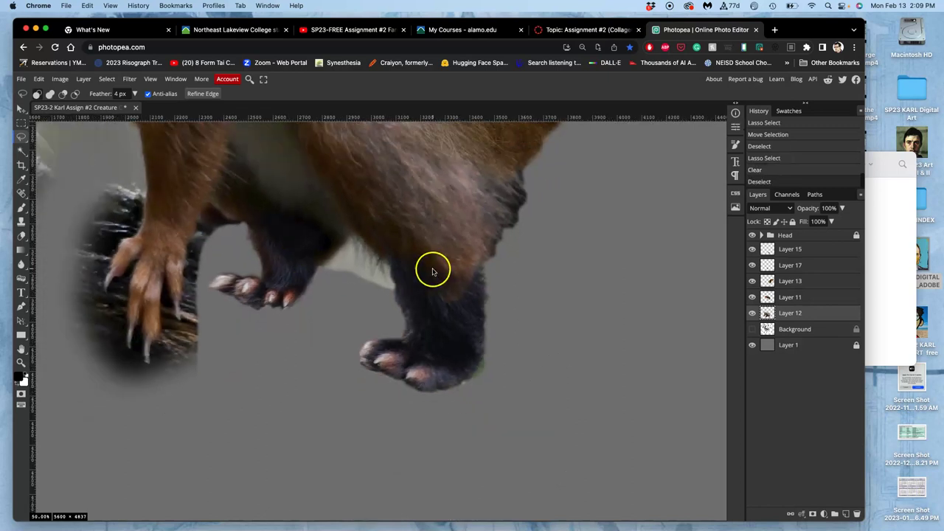
scroll(433, 271, down, 5)
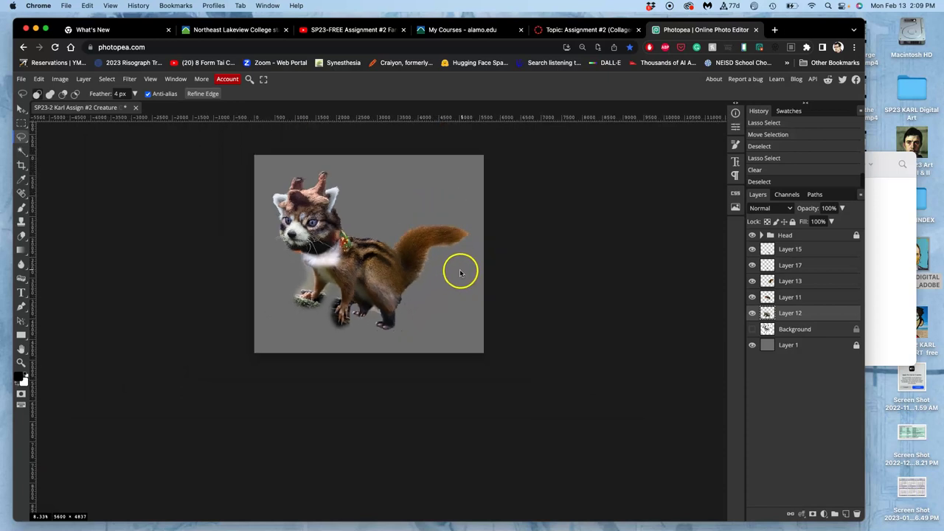
Lasso the mossy rock and log around both front feet on Layer 12, delete them completely and deselect
scroll(459, 273, up, 5)
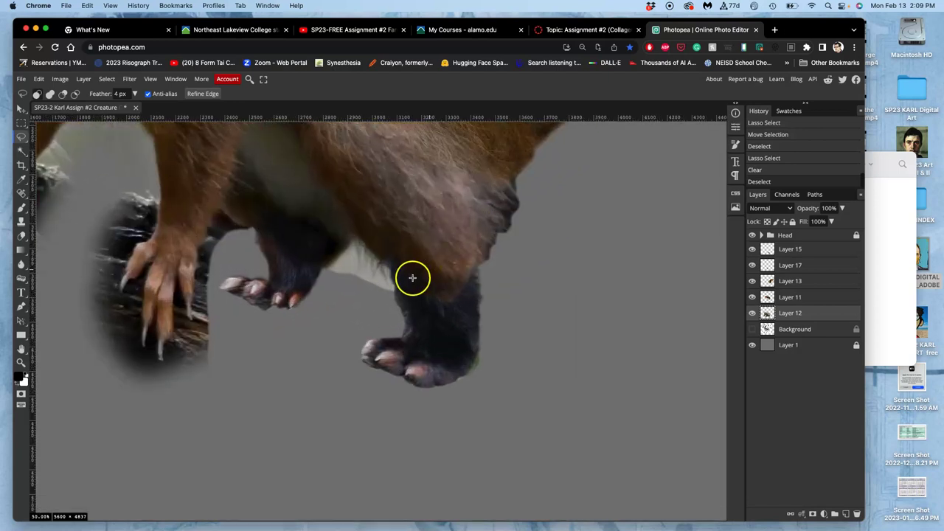
drag(348, 288, 546, 312)
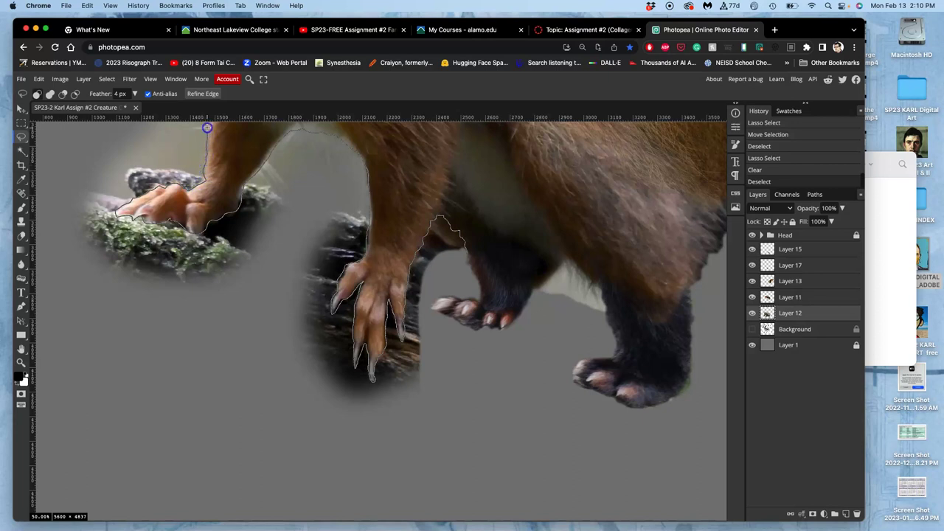
mouse_move(52, 184)
mouse_down()
mouse_move(56, 276)
mouse_move(93, 334)
mouse_move(160, 359)
mouse_move(210, 359)
mouse_up()
mouse_move(296, 438)
mouse_down()
mouse_move(368, 461)
mouse_move(424, 439)
mouse_move(504, 314)
mouse_move(484, 287)
mouse_up()
key(Delete)
key(Delete)
key(Delete)
key(Delete)
key(Delete)
key(Delete)
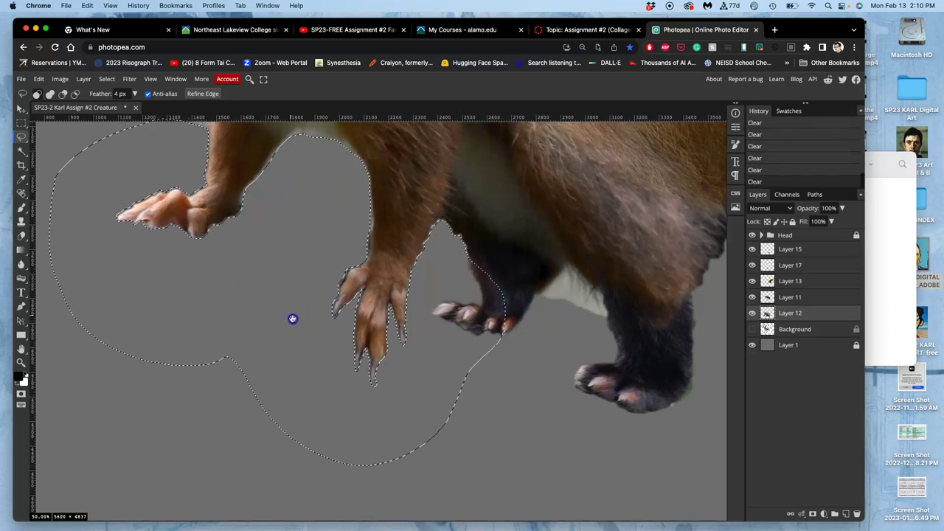
scroll(293, 320, up, 5)
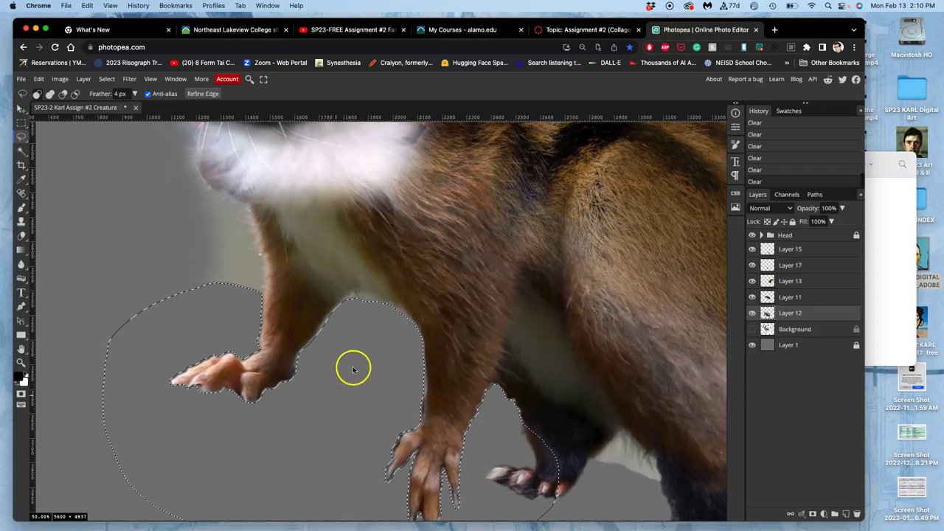
key(ctrl+d)
Lasso the leftover background sliver along the near front leg above its paw, delete it and deselect
drag(367, 358, 295, 300)
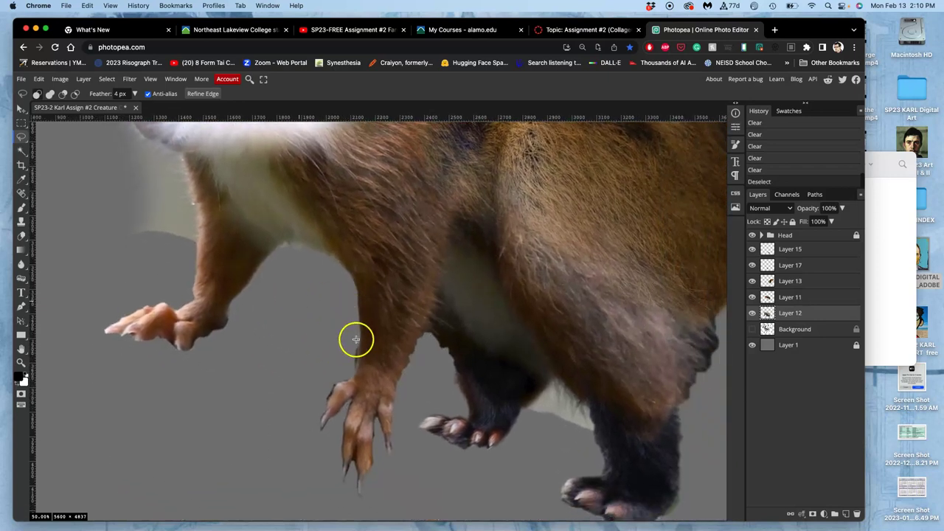
drag(347, 357, 350, 355)
key(Delete)
key(Delete)
key(Delete)
click(329, 354)
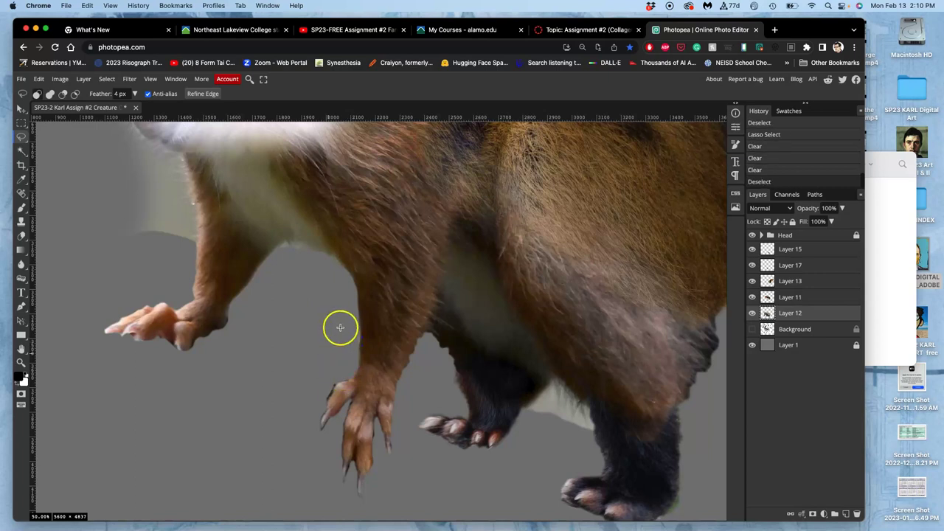
Lasso the pale background in front of the chest and far front leg on Layer 12, delete it and deselect
drag(342, 313, 425, 461)
mouse_move(381, 357)
mouse_down()
mouse_move(185, 217)
mouse_move(211, 213)
mouse_up()
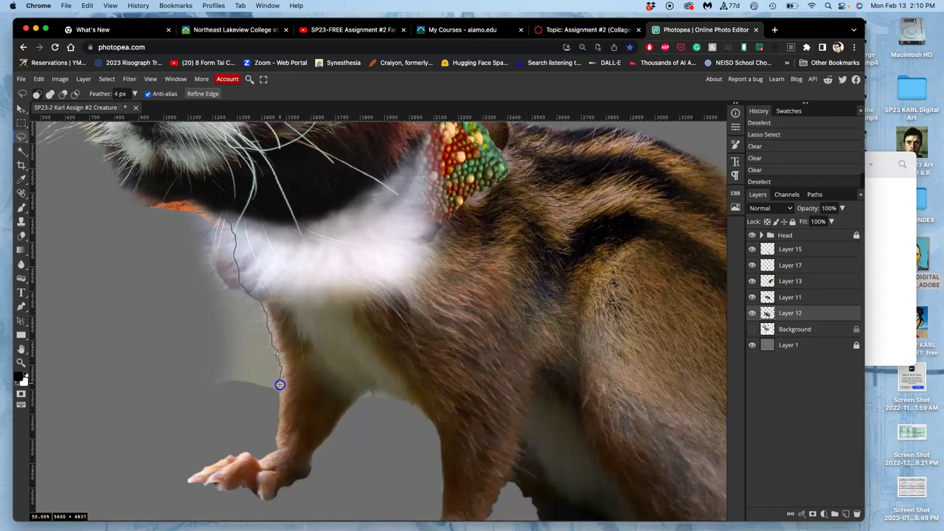
drag(138, 265, 177, 230)
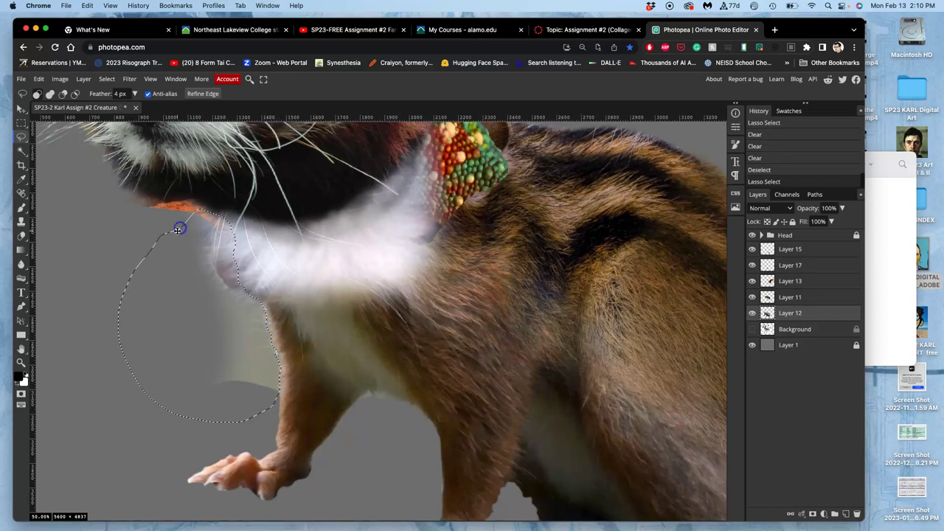
key(Delete)
key(Delete)
key(Delete)
key(Delete)
key(Delete)
click(375, 431)
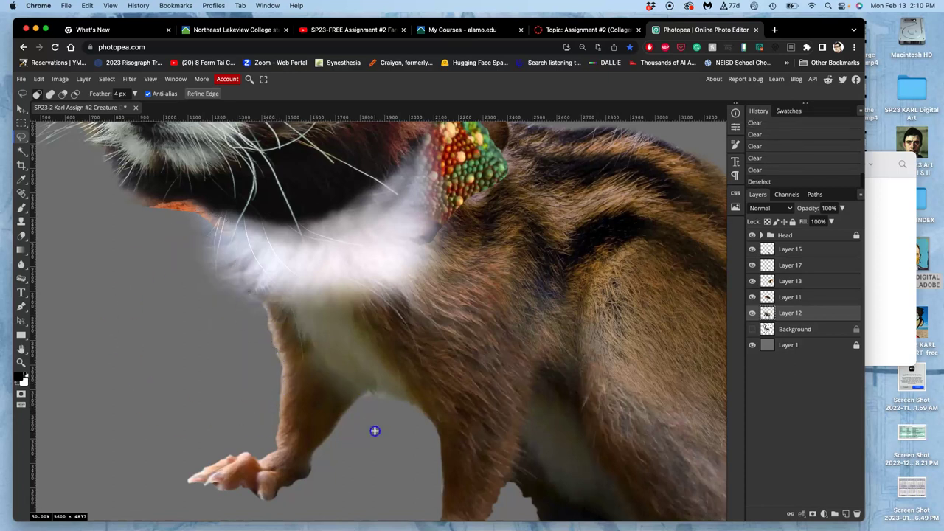
Lasso the small leftover below the chest between the front legs, delete it and deselect
drag(381, 423, 272, 335)
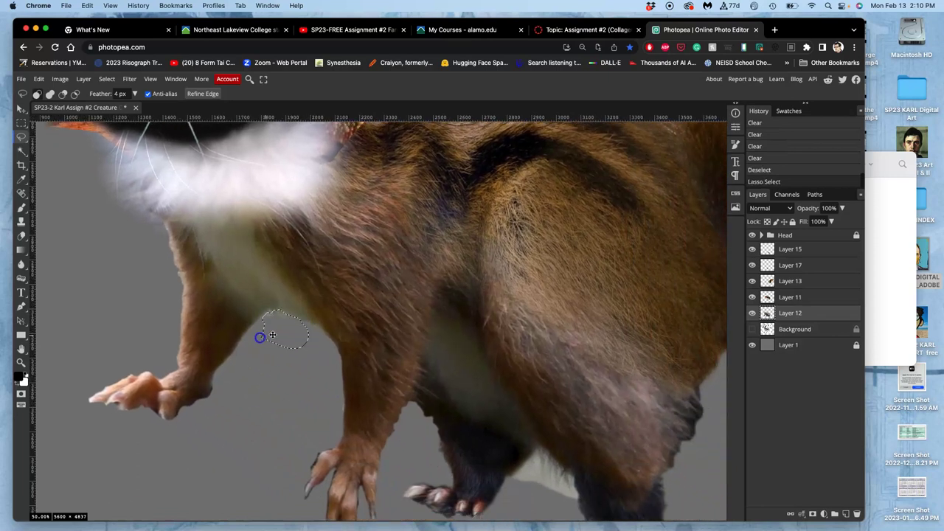
key(Delete)
key(Delete)
click(316, 379)
Lasso the pale patch between the two rear legs on Layer 12, delete it and deselect
drag(404, 388, 272, 228)
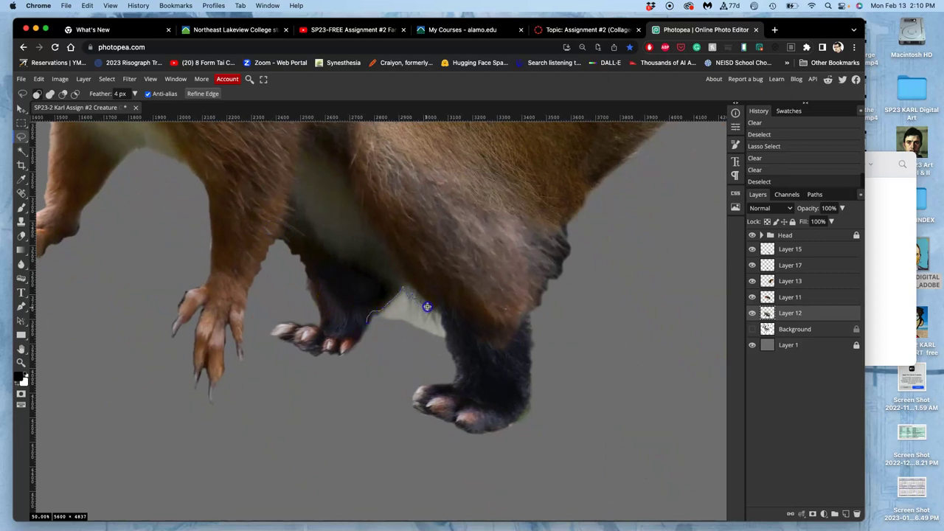
drag(453, 340, 369, 329)
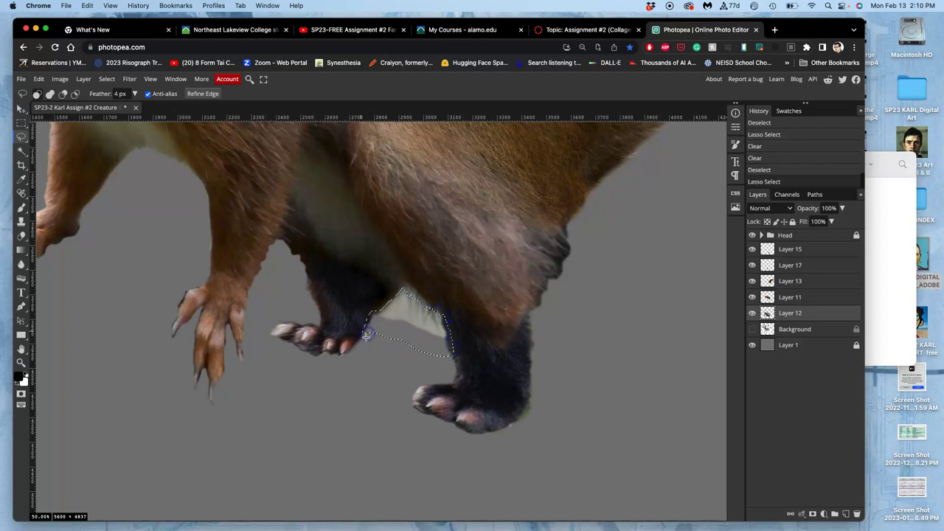
key(Delete)
click(377, 350)
Undo the deletions between the rear legs back to the lasso selection, delete the pale patch again and deselect
drag(560, 325, 481, 412)
key(ctrl+z)
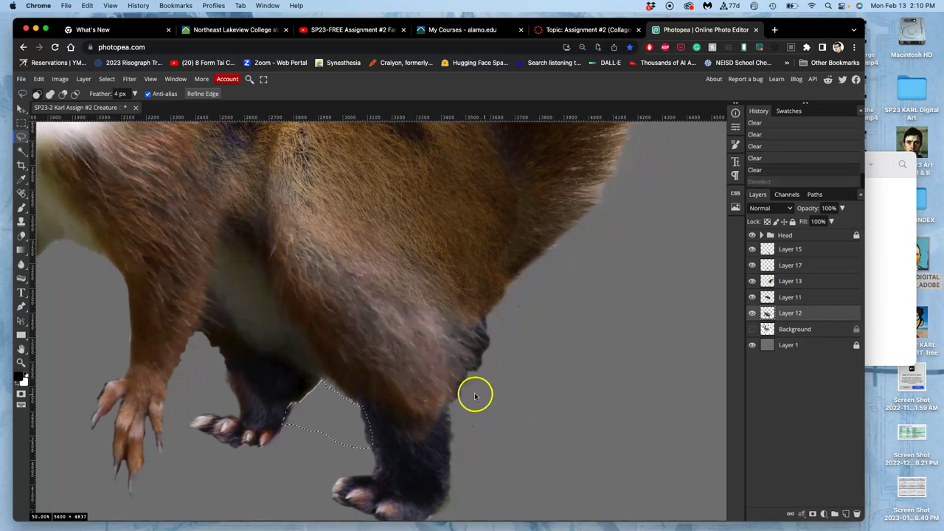
key(ctrl+z)
key(ctrl+z)
key(ctrl+z)
key(ctrl+z)
key(ctrl+z)
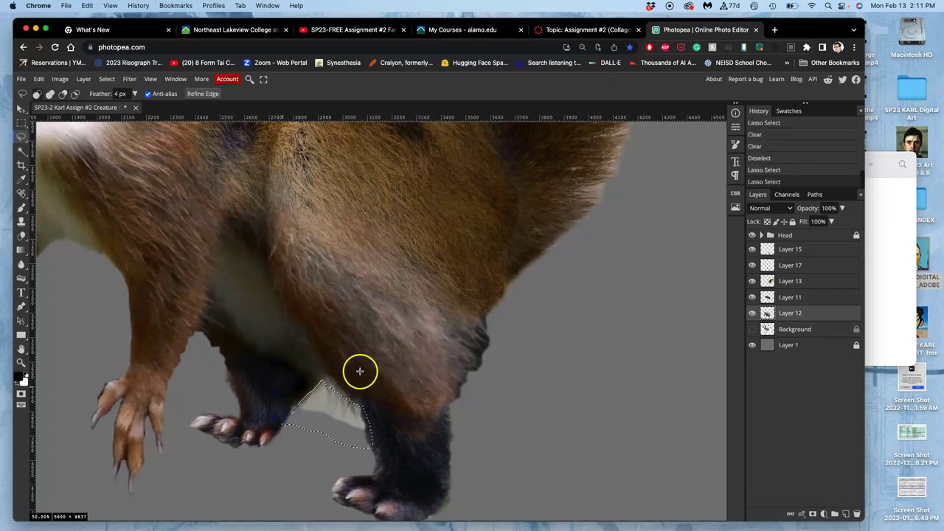
key(Delete)
key(ctrl+d)
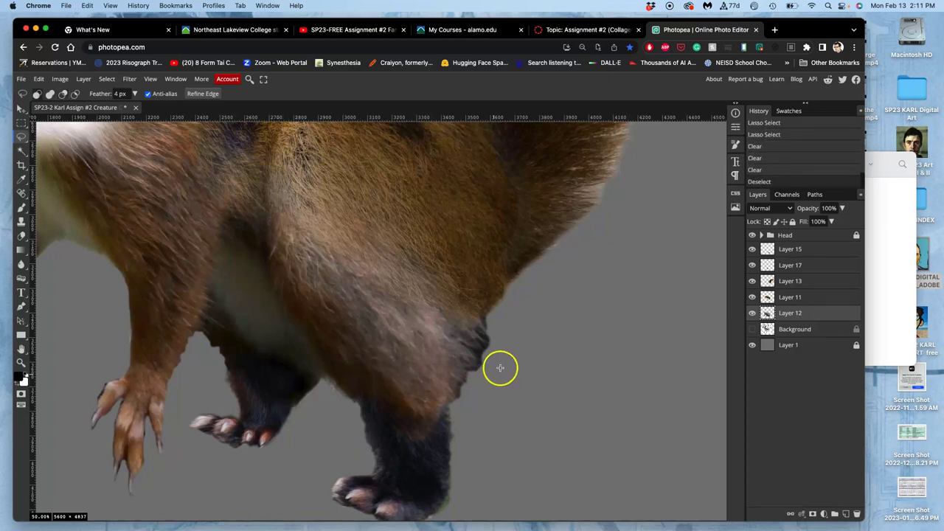
Expand the Head group and hide Layer 6, the beaded scaly patch on the creature's neck
mouse_move(539, 316)
mouse_down()
mouse_move(424, 449)
mouse_move(426, 377)
mouse_move(403, 403)
mouse_up()
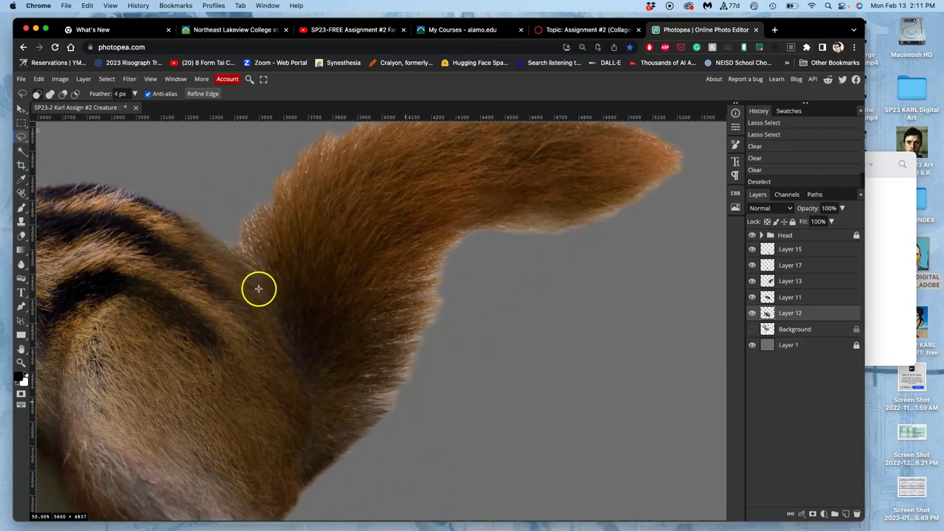
drag(66, 190, 430, 303)
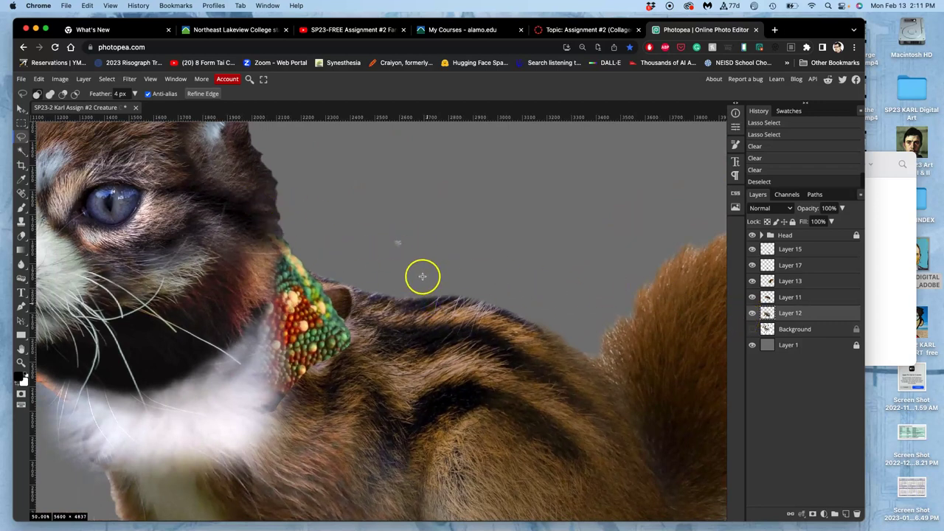
scroll(421, 278, down, 3)
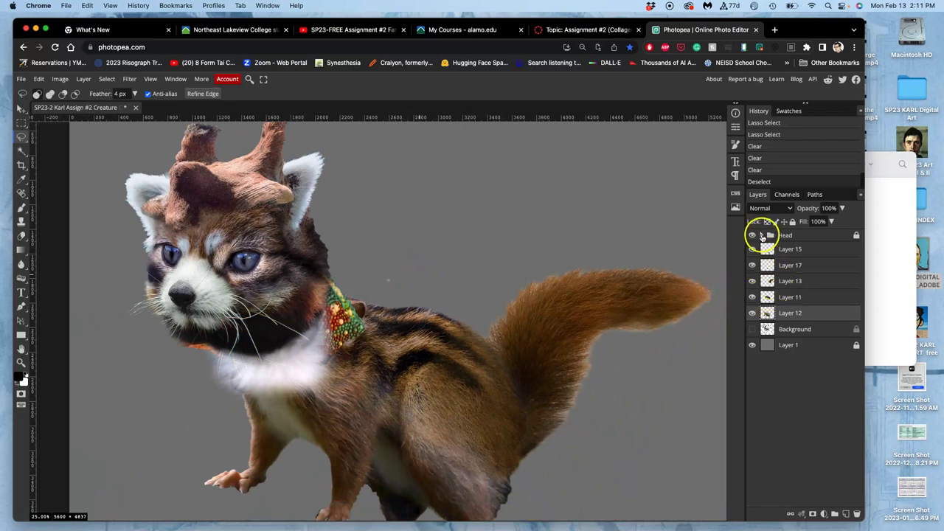
click(760, 234)
click(752, 313)
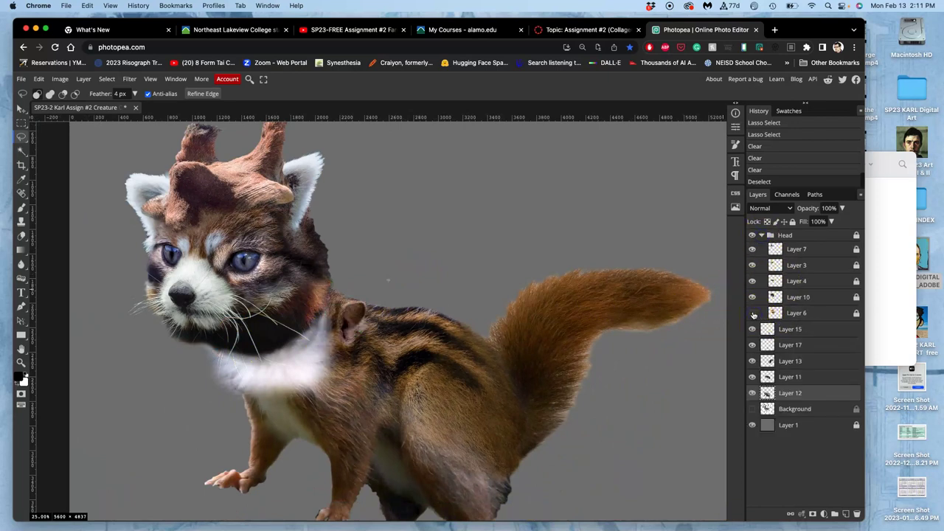
click(752, 313)
click(752, 313)
key(super+minus)
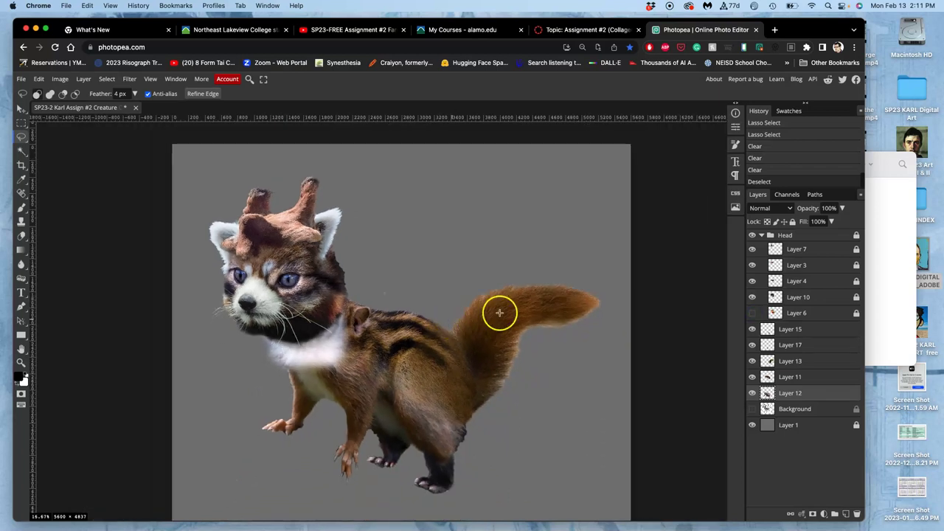
Hide the gray Layer 1 backdrop, then unlock and collapse the Head group
click(752, 425)
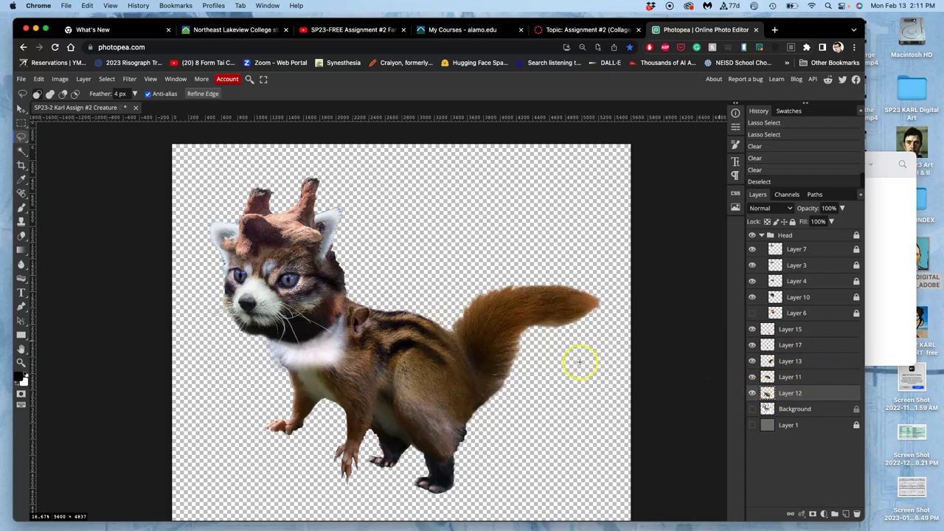
click(845, 236)
click(792, 221)
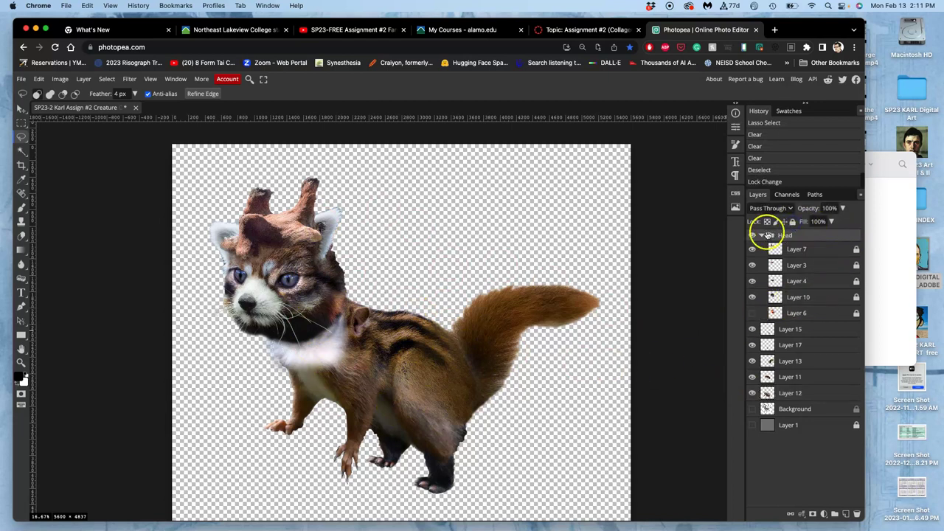
click(762, 235)
click(806, 236)
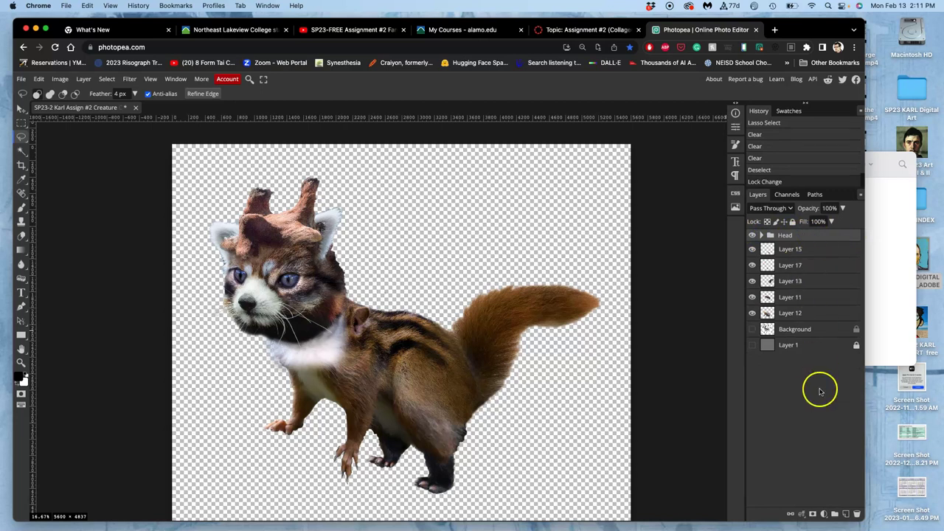
Add an empty layer above the Head group and isolate it briefly before showing the other layers again
click(845, 513)
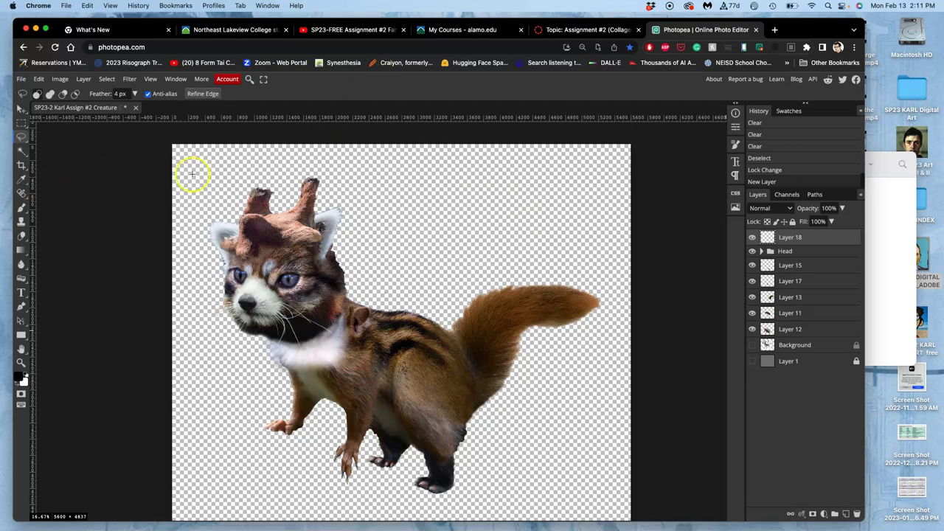
alt+click(753, 236)
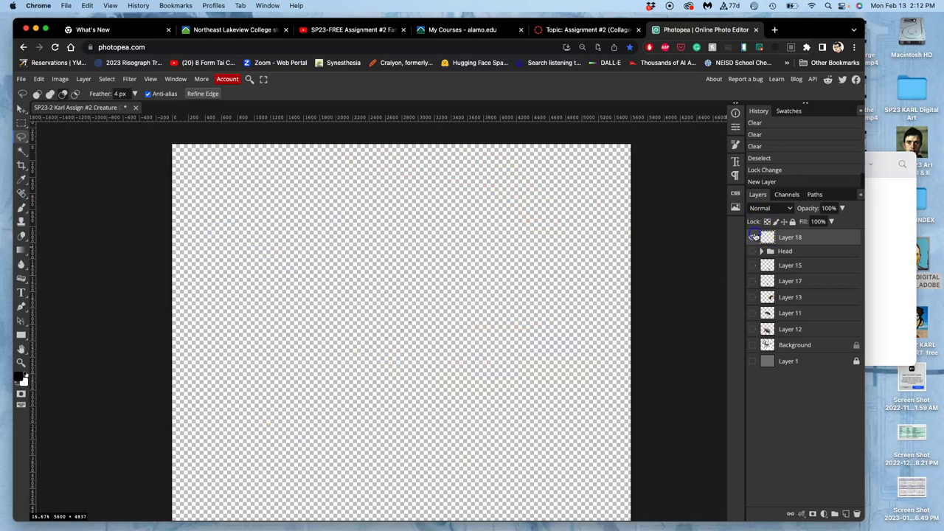
alt+click(753, 236)
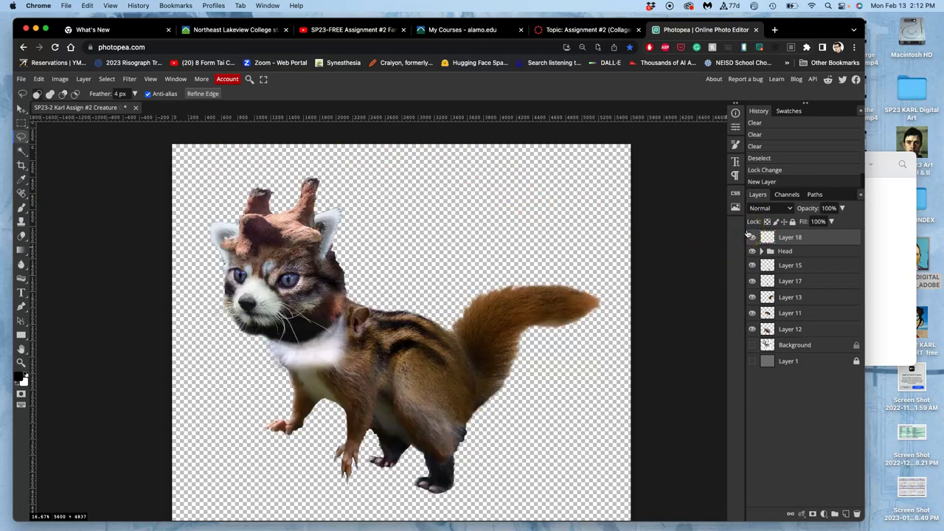
Give the new layer above the Head group a red color label and rename it CLONE STAMP
right_click(750, 233)
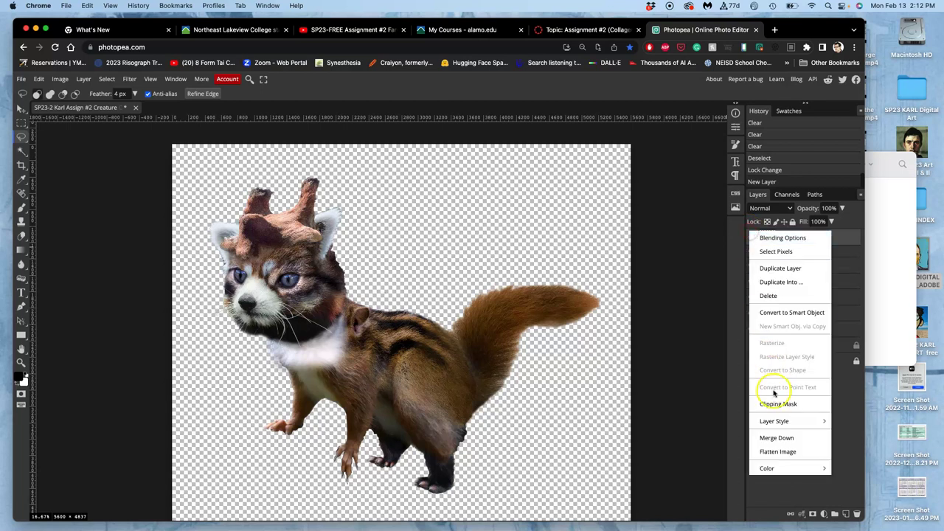
mouse_move(776, 472)
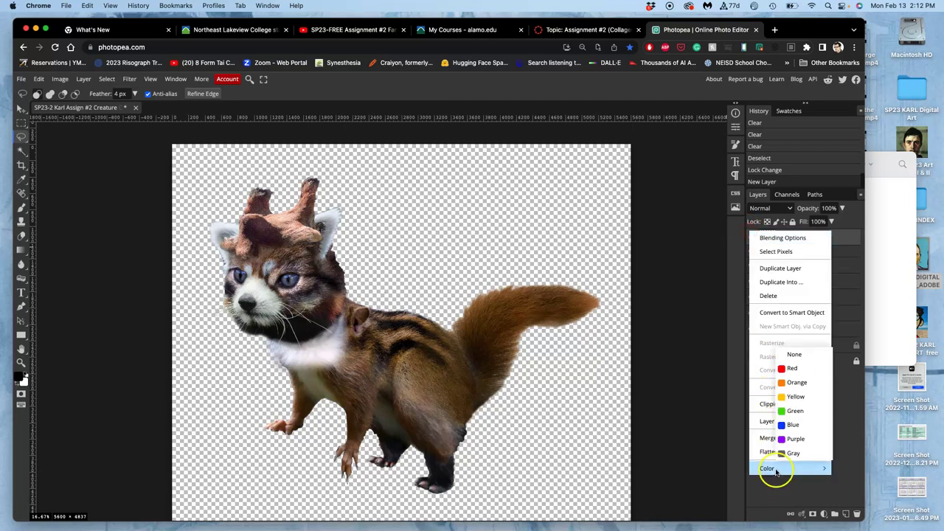
click(788, 369)
click(793, 239)
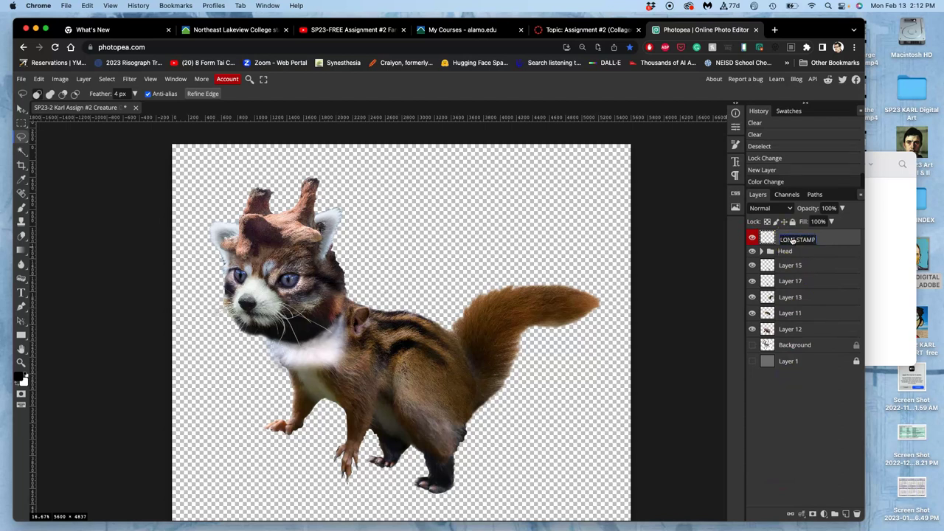
text(CLONE STAMP)
click(825, 242)
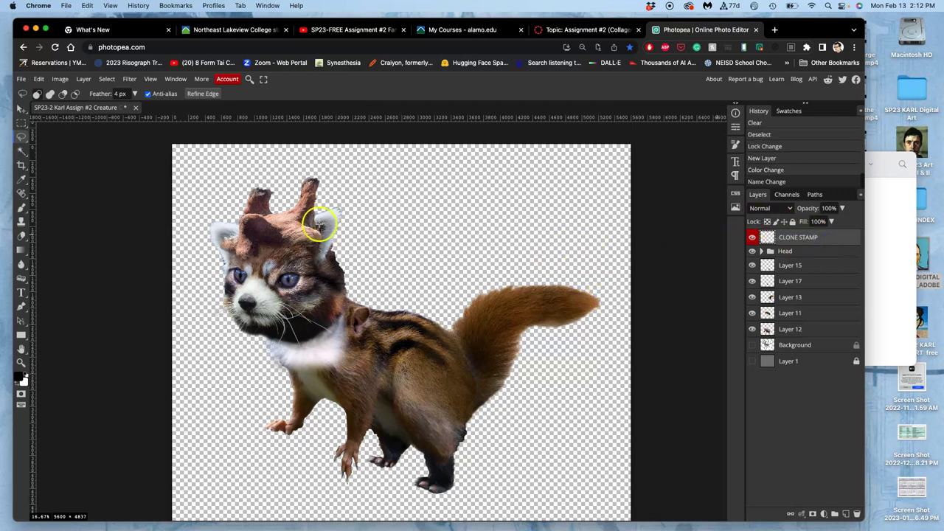
Set up the Clone Stamp tool with a soft 401 px brush at 0% hardness and All Layers as its source
click(21, 221)
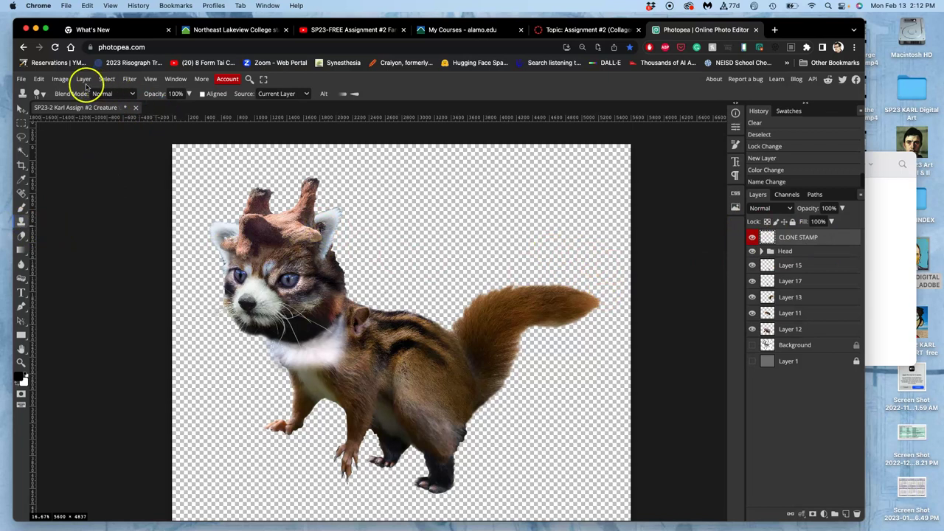
click(37, 94)
mouse_move(96, 140)
mouse_down()
mouse_move(70, 141)
mouse_move(122, 119)
mouse_up()
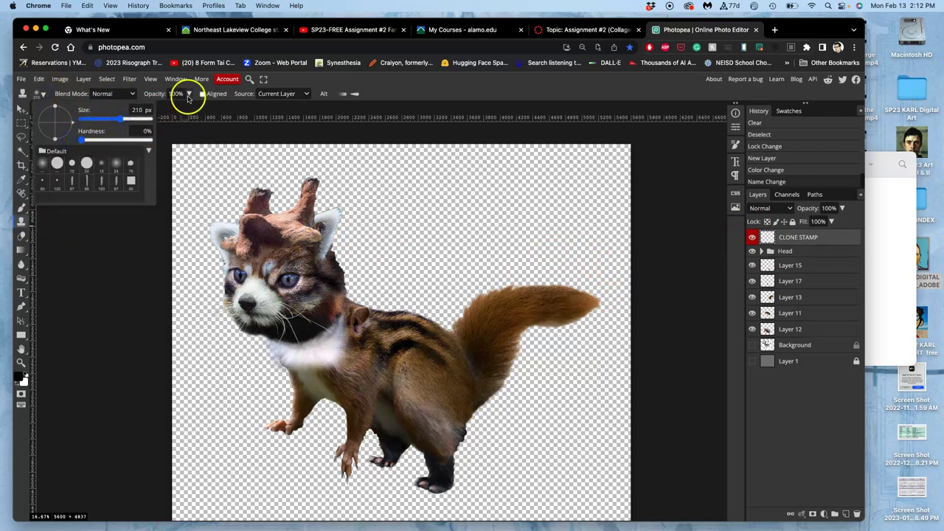
drag(120, 120, 135, 119)
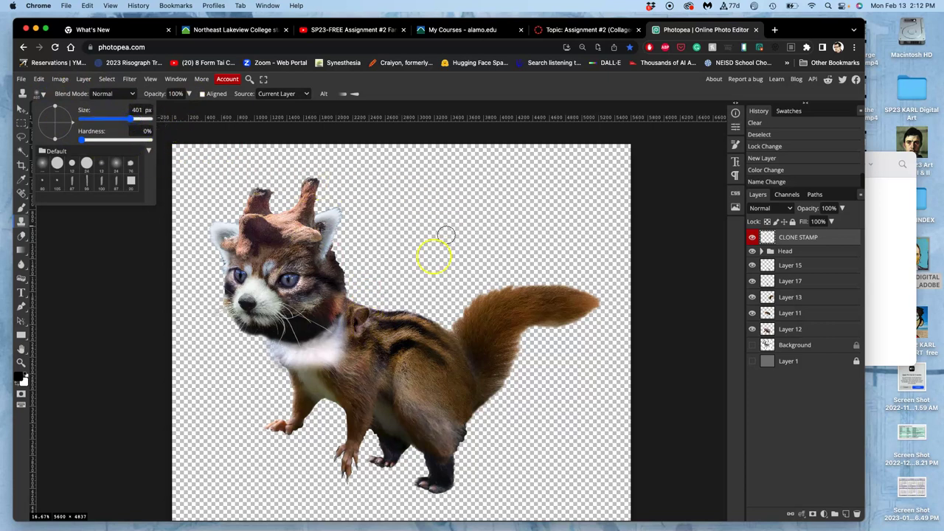
click(817, 246)
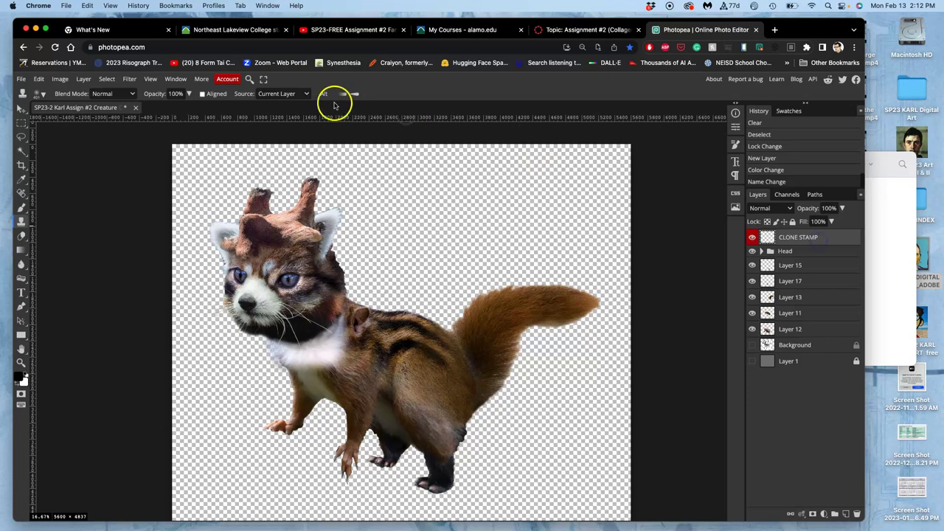
click(356, 94)
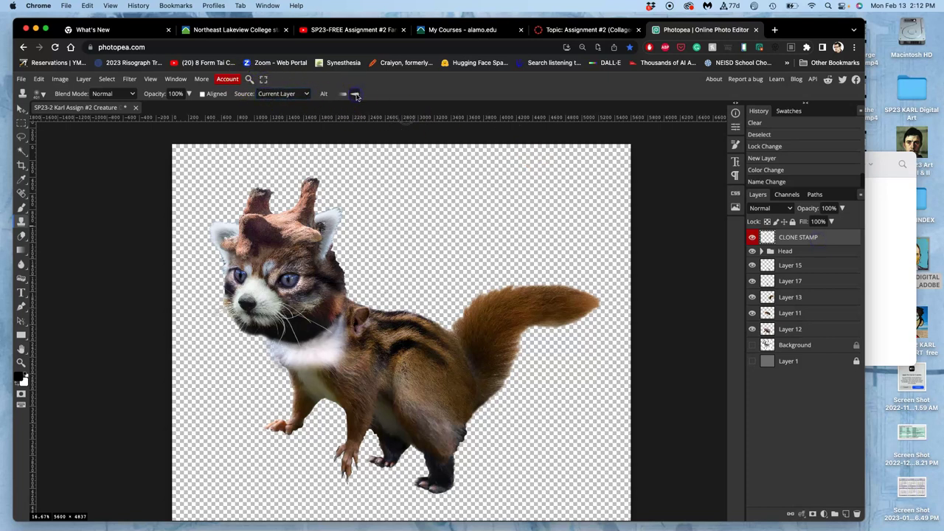
click(284, 94)
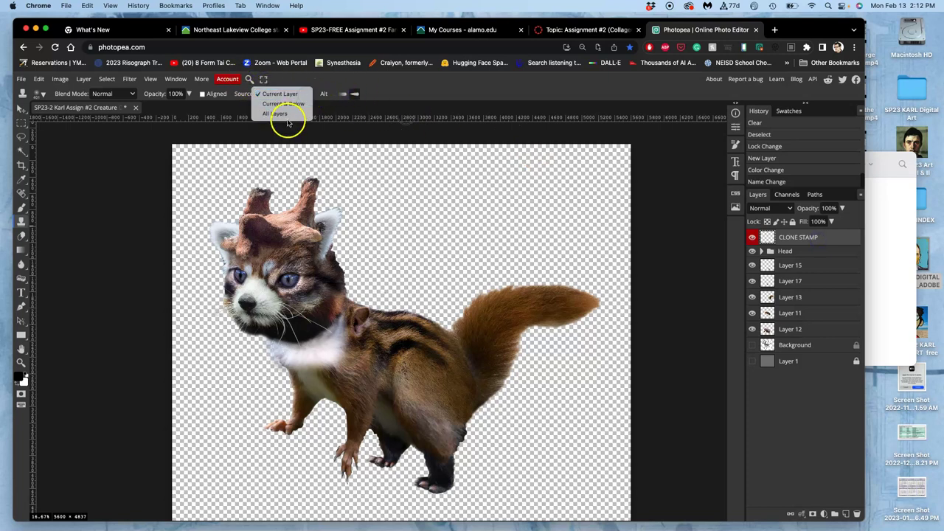
click(281, 114)
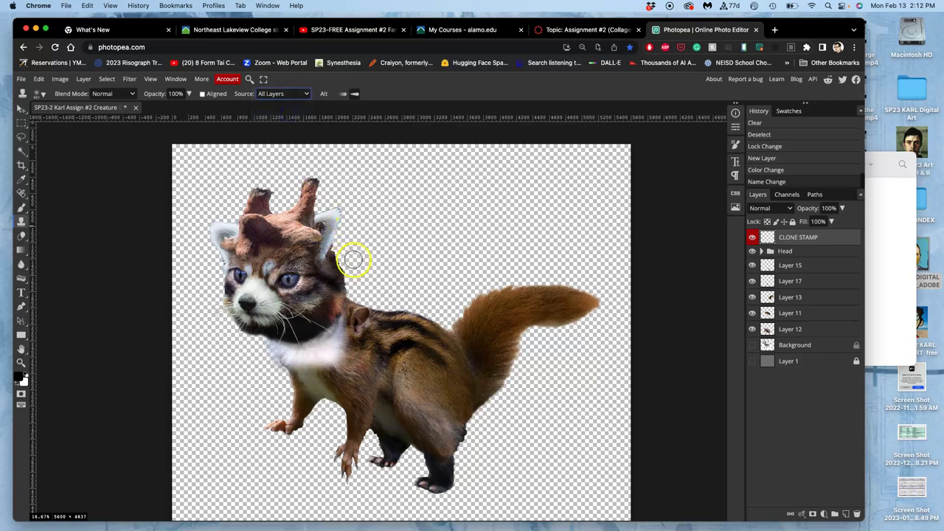
Clone nearby brown shoulder fur over the chipmunk's ear behind the neck on the CLONE STAMP layer
key(super+plus)
key(super+plus)
key(super+plus)
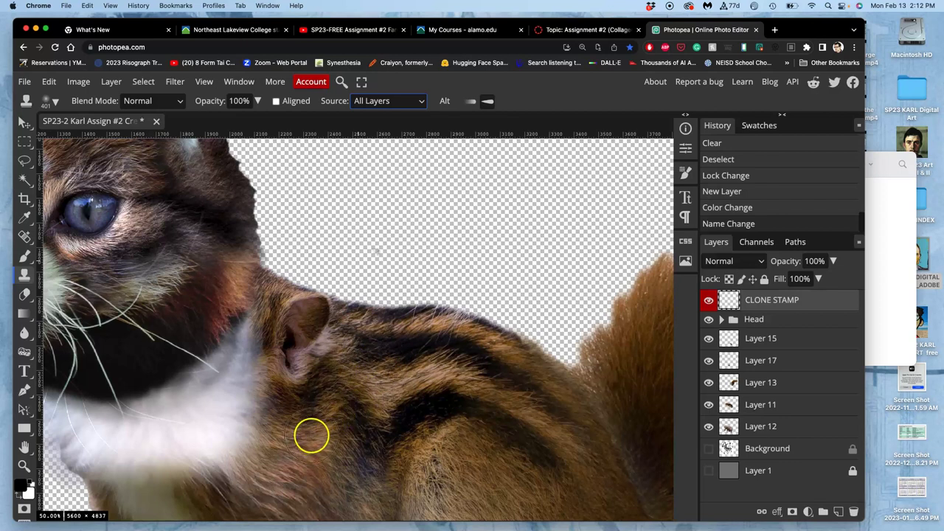
alt+click(310, 433)
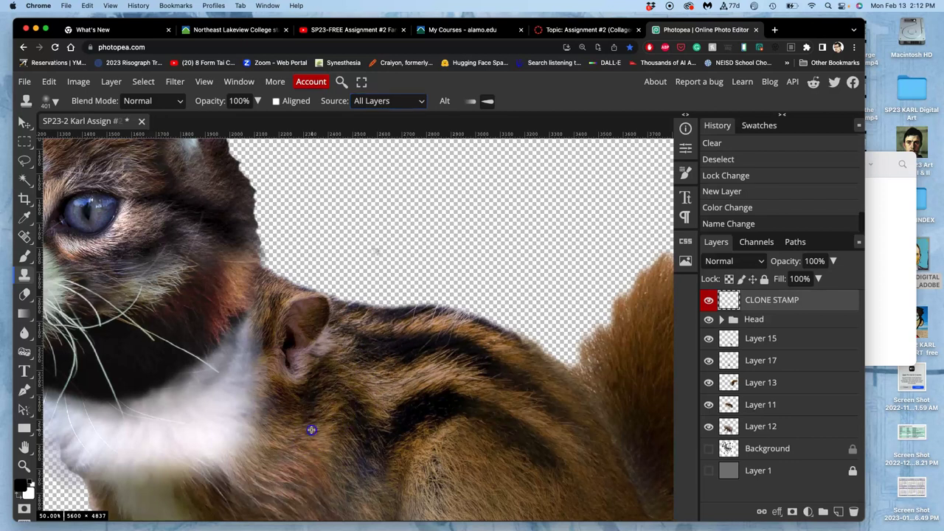
mouse_move(303, 384)
mouse_down()
mouse_move(299, 348)
mouse_move(289, 357)
mouse_move(280, 336)
mouse_move(302, 317)
mouse_move(286, 313)
mouse_up()
alt+click(354, 429)
drag(312, 321, 316, 316)
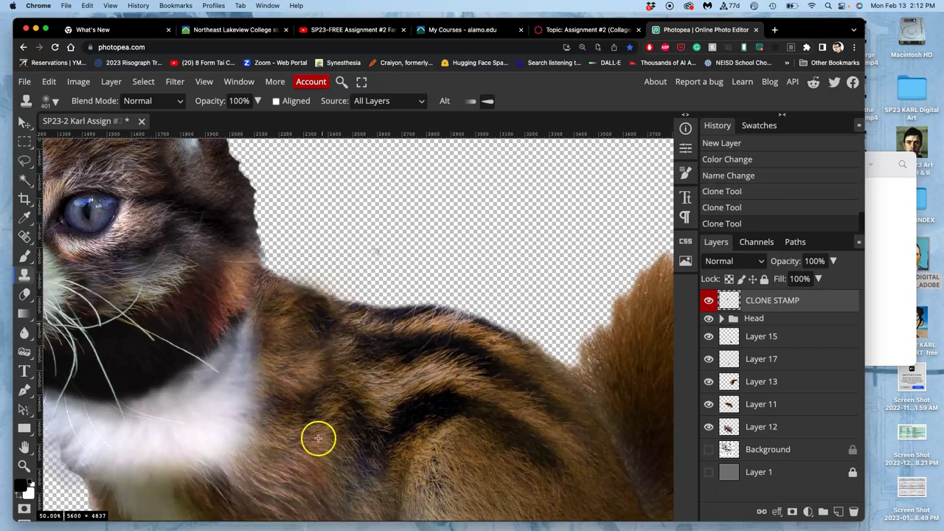
drag(327, 320, 336, 320)
Compare the ear area with the CLONE STAMP layer hidden and shown, leaving the layer visible
drag(388, 444, 396, 337)
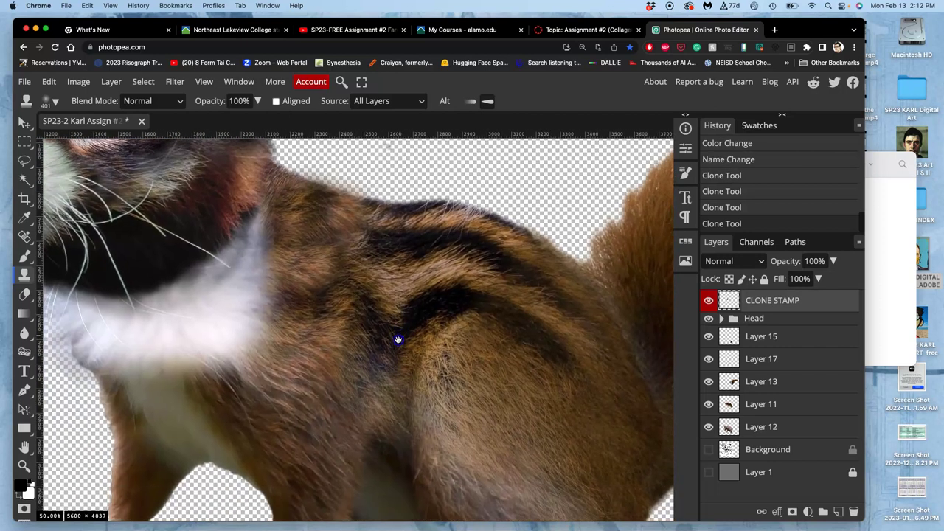
click(709, 301)
click(710, 301)
click(709, 301)
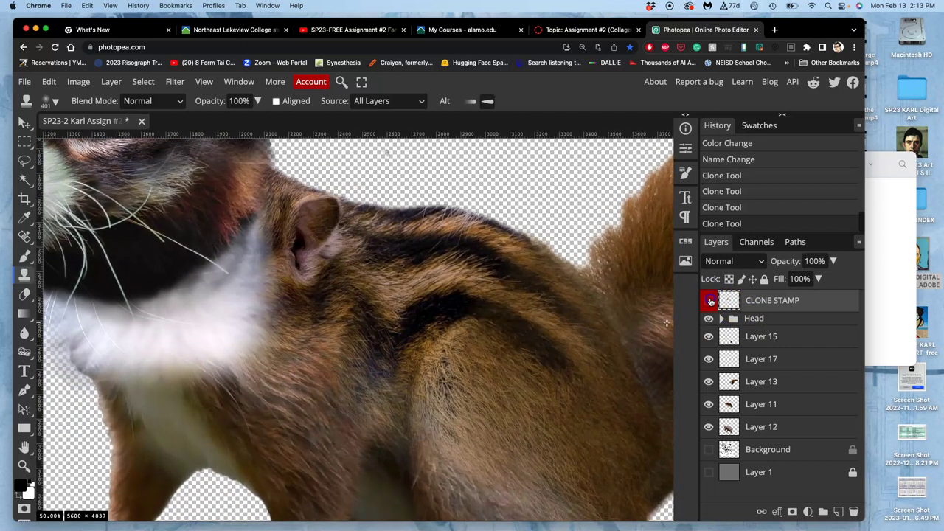
click(710, 301)
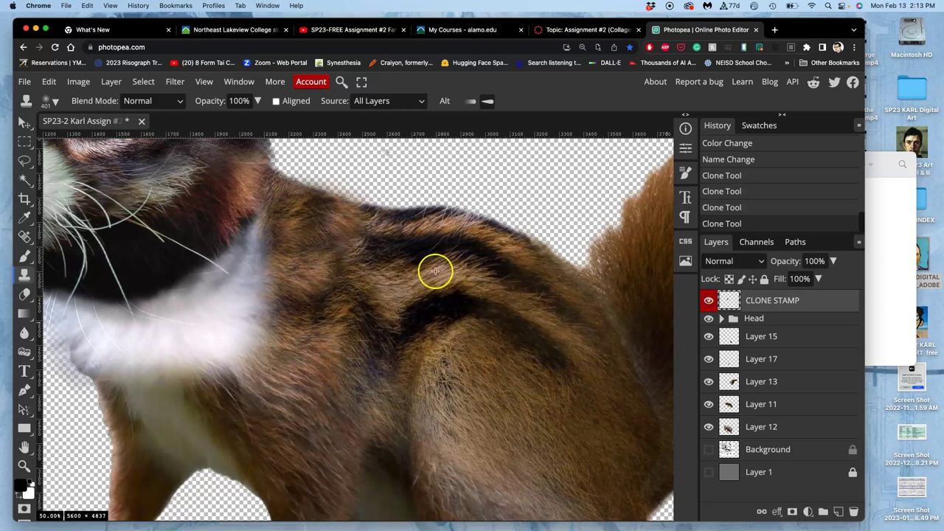
Clone the striped back fur forward over the retouched shoulder to extend the dark stripes toward the neck
drag(391, 284, 334, 258)
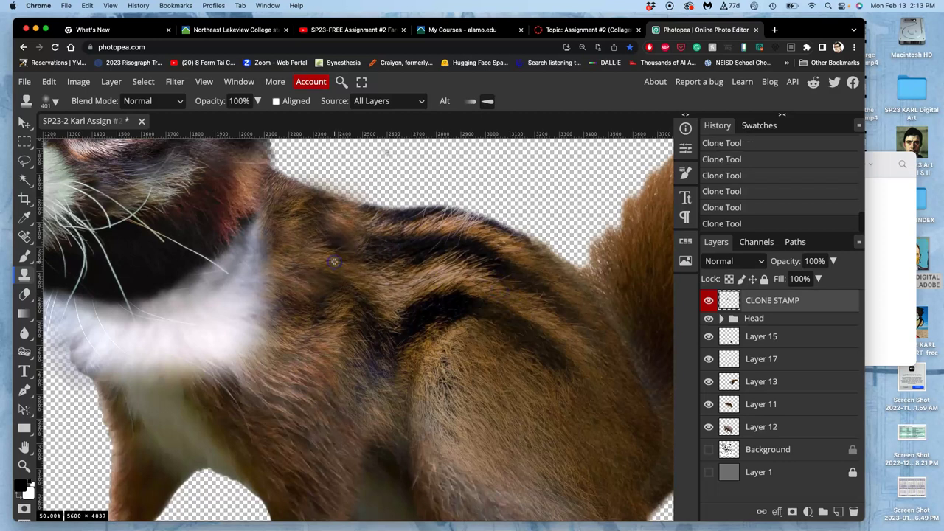
mouse_move(328, 259)
mouse_down()
mouse_move(348, 275)
mouse_move(293, 305)
mouse_move(310, 263)
mouse_move(301, 258)
mouse_up()
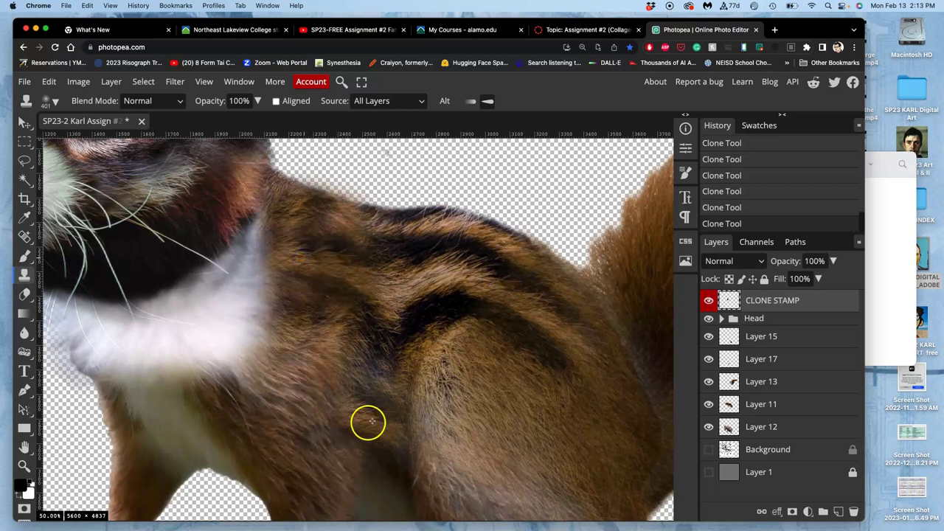
drag(372, 360, 371, 350)
scroll(380, 346, up, 1)
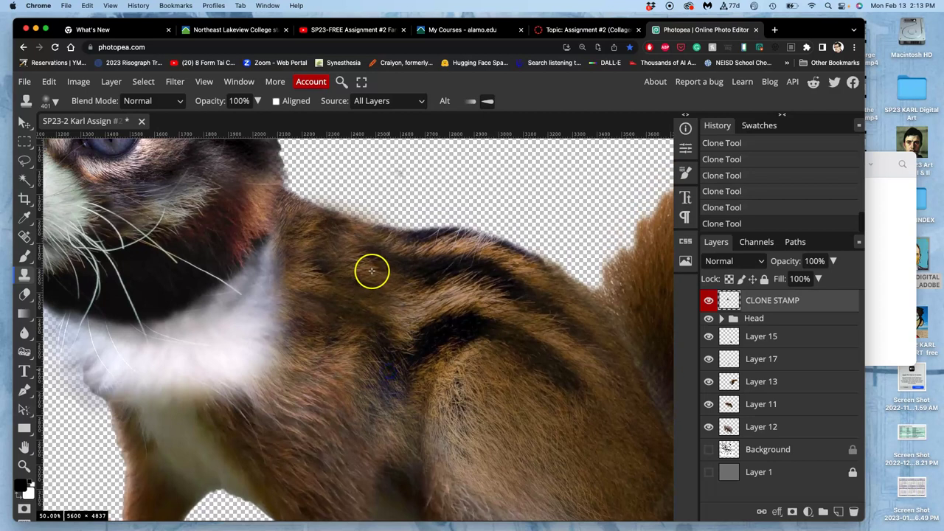
drag(373, 270, 368, 265)
mouse_move(461, 267)
mouse_down()
mouse_move(345, 260)
mouse_move(407, 329)
mouse_up()
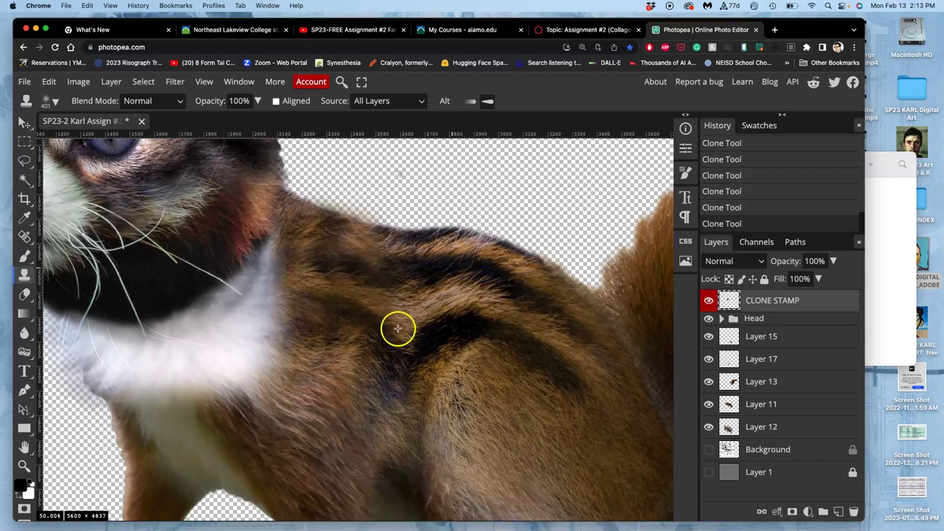
mouse_move(517, 289)
mouse_down()
mouse_move(367, 236)
mouse_move(457, 248)
mouse_move(375, 250)
mouse_move(361, 226)
mouse_move(366, 230)
mouse_up()
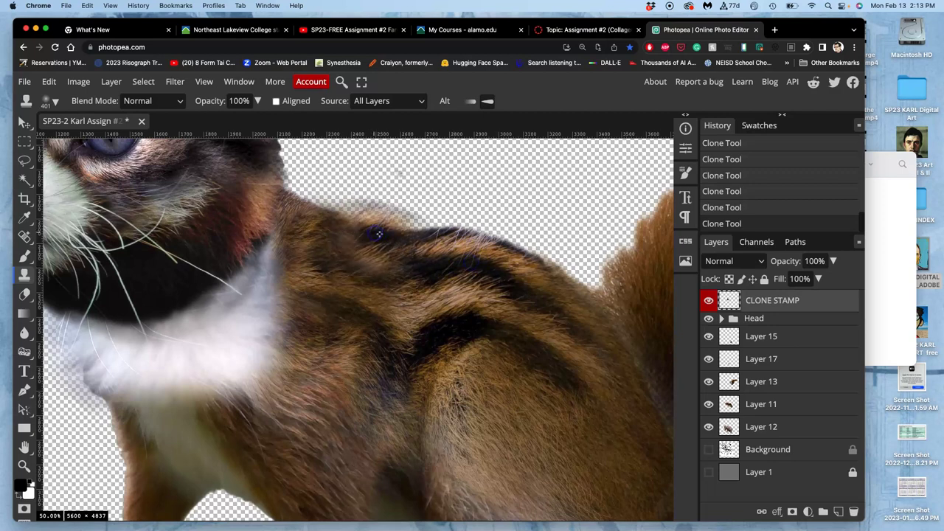
Clone brown shoulder fur over the lower rear edge of the white neck patch to blend it into the chest
mouse_move(423, 379)
mouse_down()
mouse_move(495, 330)
mouse_move(558, 341)
mouse_up()
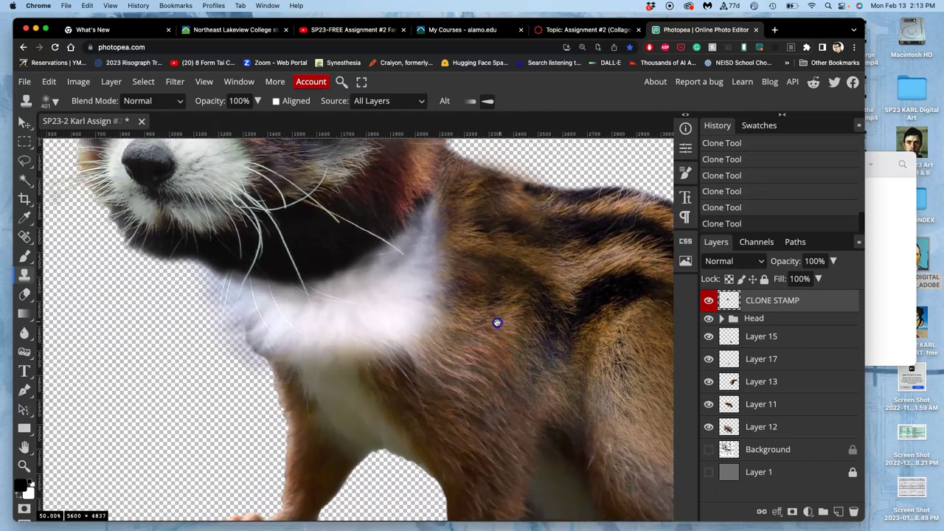
mouse_move(516, 302)
mouse_down()
mouse_move(446, 316)
mouse_move(419, 305)
mouse_move(469, 306)
mouse_up()
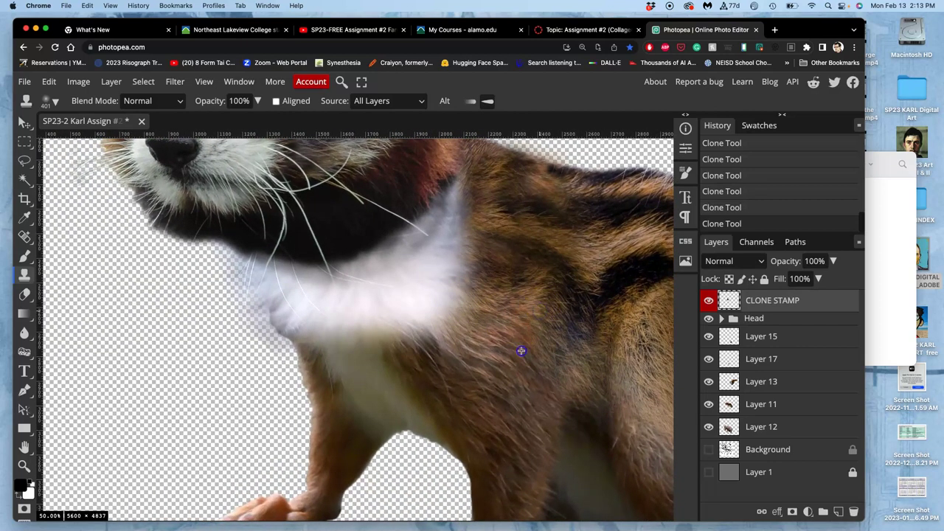
drag(521, 351, 456, 306)
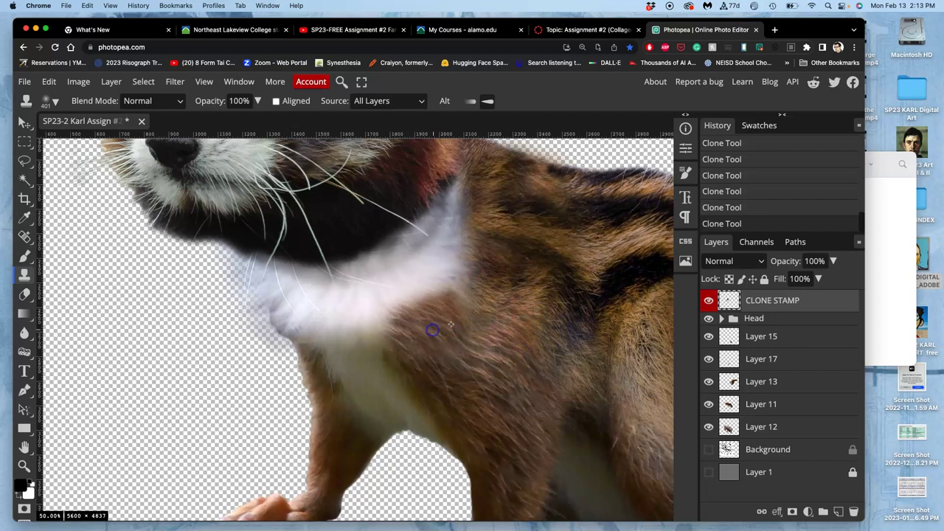
drag(586, 214, 575, 188)
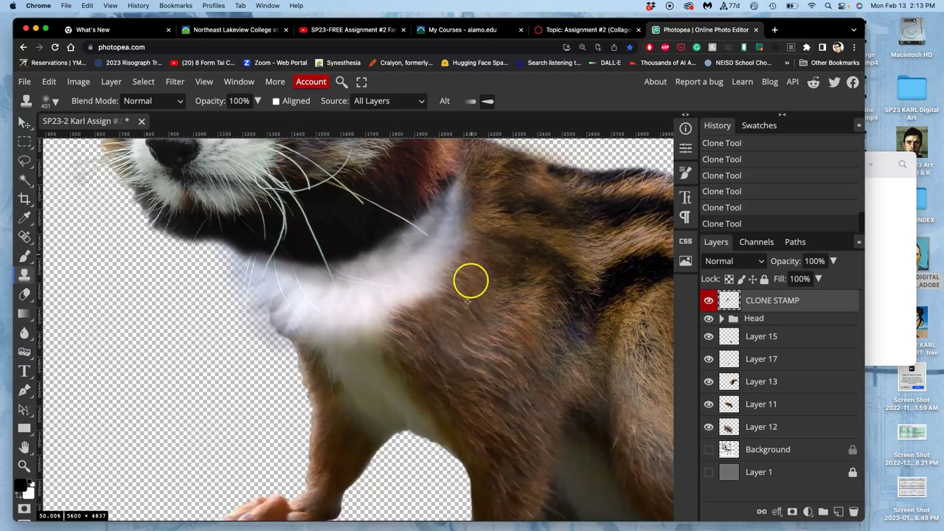
drag(470, 239, 421, 299)
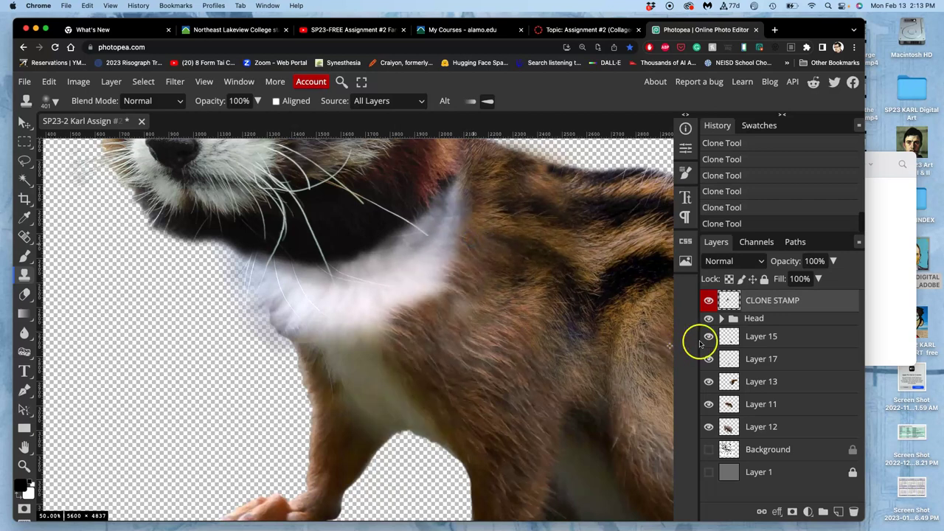
Compare the neck and shoulder with the CLONE STAMP layer hidden and shown, and inspect the chest, belly and legs
click(708, 300)
click(708, 300)
click(708, 300)
click(708, 300)
drag(537, 369, 577, 386)
drag(516, 332, 569, 398)
drag(542, 351, 548, 295)
scroll(549, 295, down, 5)
scroll(548, 295, right, 5)
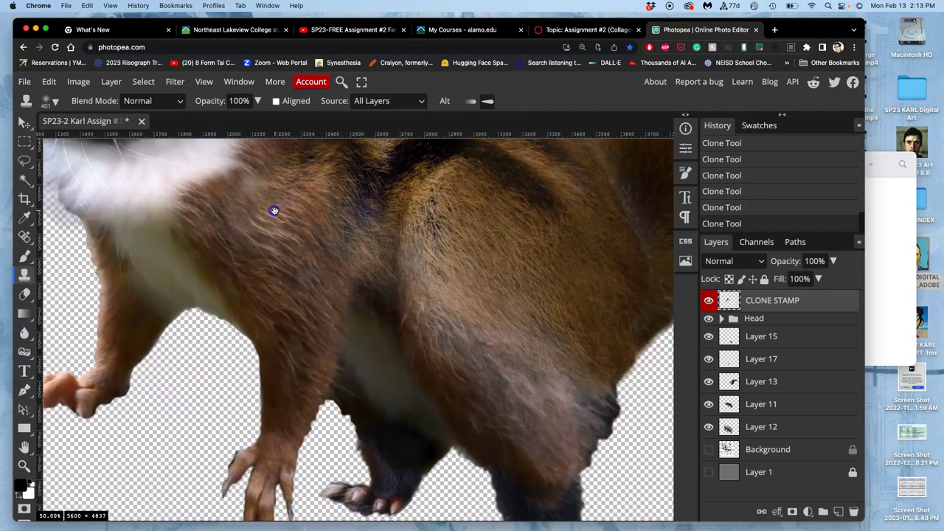
drag(273, 210, 546, 322)
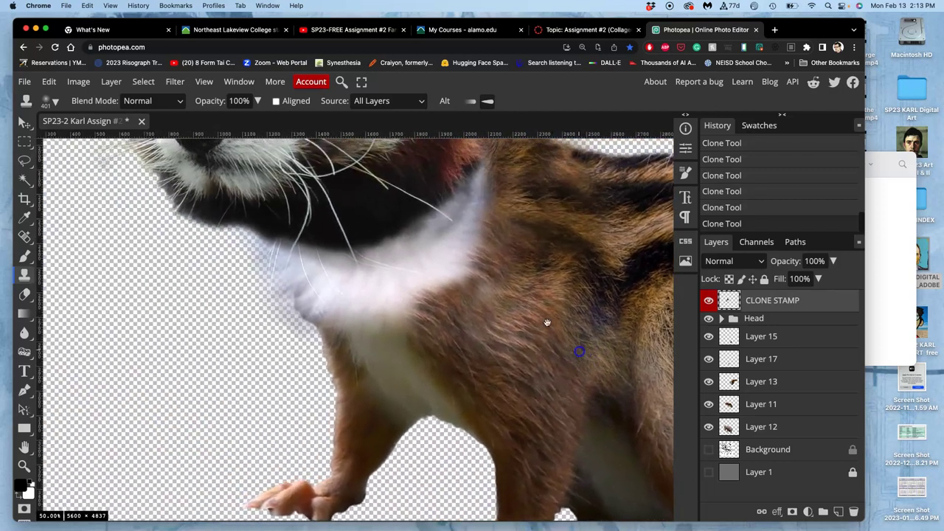
Set the clone stamp opacity to 57% and clone cream chest fur over the middle of the white neck patch
click(257, 100)
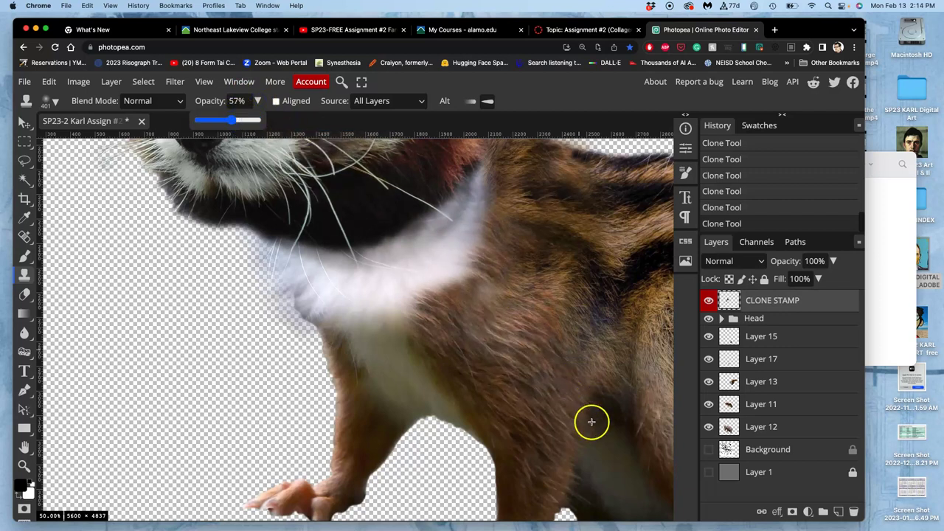
alt+click(405, 379)
drag(368, 296, 347, 287)
click(335, 283)
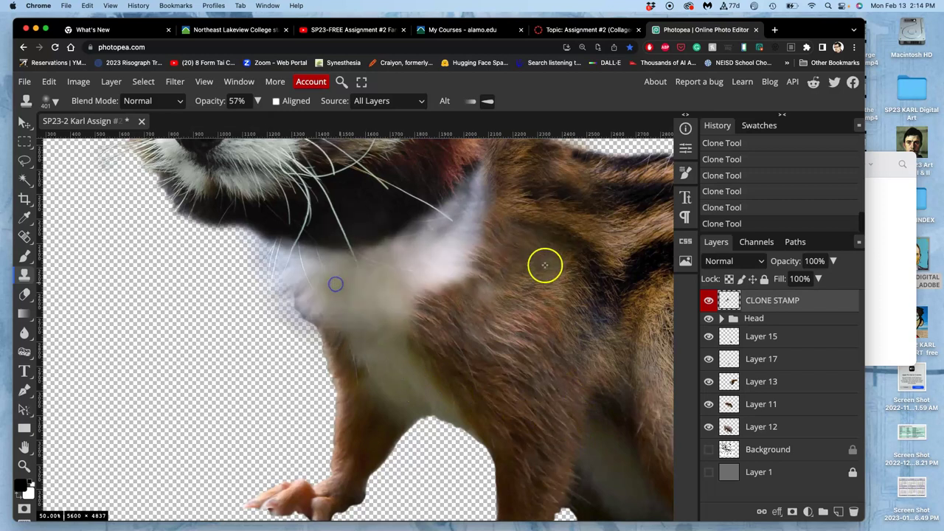
click(420, 258)
click(428, 260)
Clone shaded belly fur over the rear of the white neck patch, and compare with the CLONE STAMP layer hidden and shown
alt+click(620, 463)
click(460, 274)
click(453, 272)
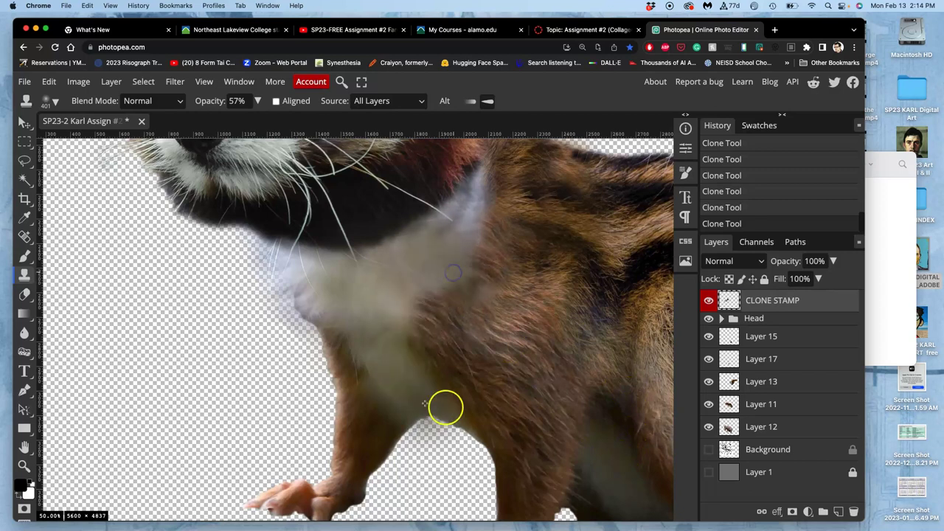
click(709, 301)
click(709, 301)
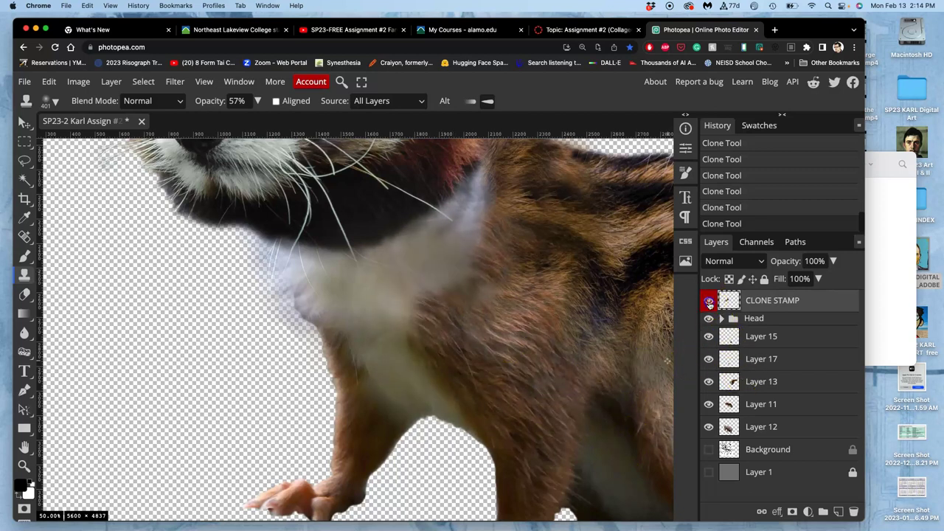
Clone brown shoulder fur over the upper rear of the white neck patch, blending it from the chest up behind the cheek
mouse_move(468, 199)
mouse_down()
mouse_move(459, 215)
mouse_move(476, 175)
mouse_move(457, 261)
mouse_move(438, 251)
mouse_move(426, 274)
mouse_move(509, 347)
mouse_up()
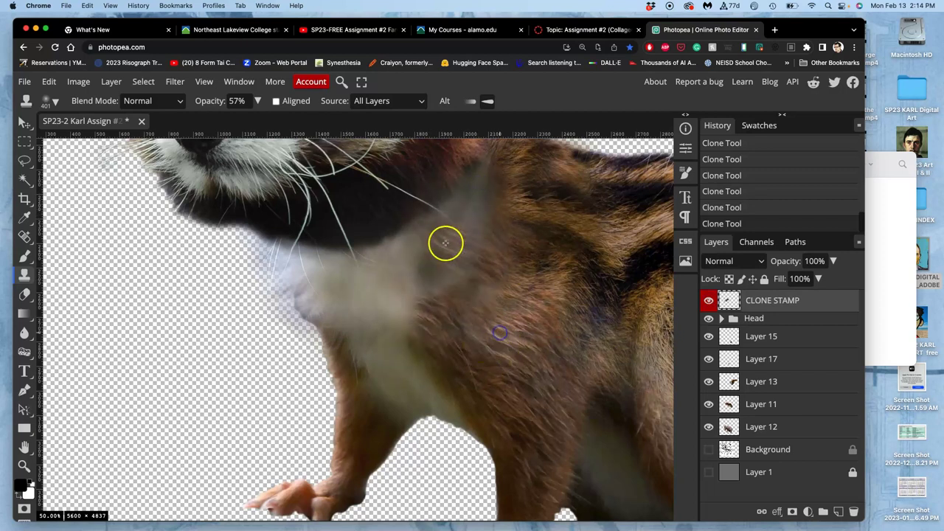
click(424, 271)
drag(429, 275, 489, 182)
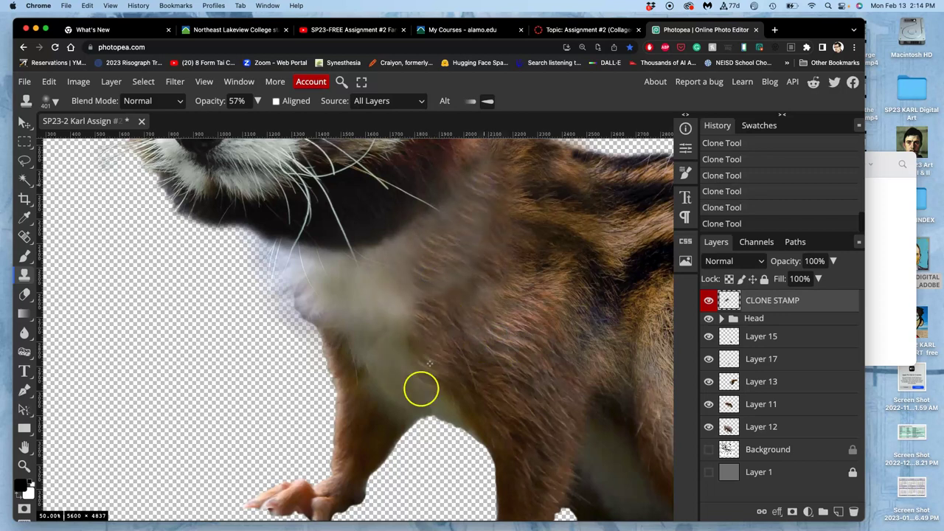